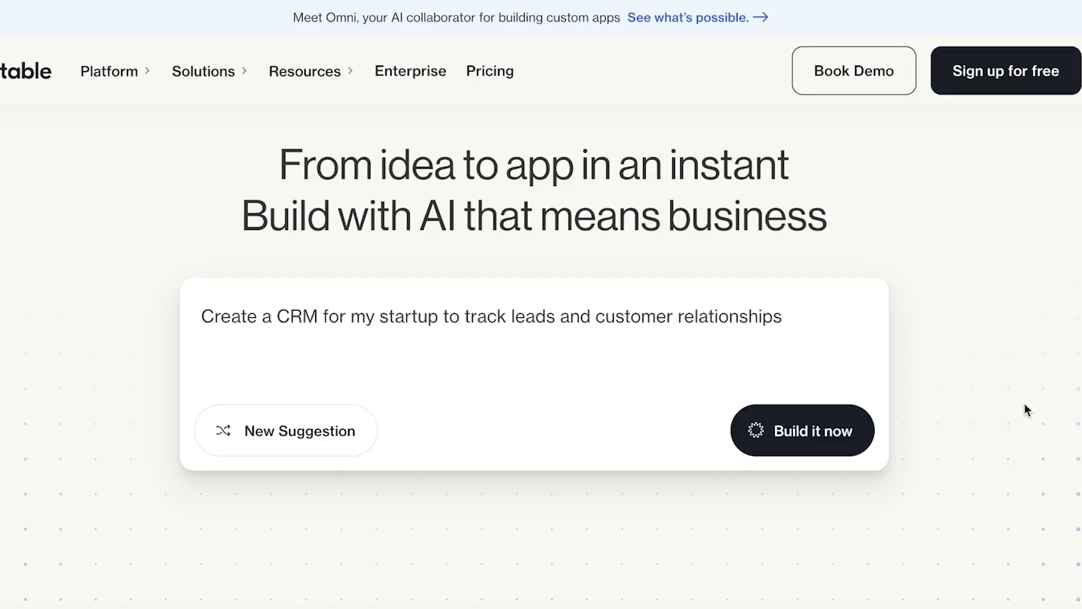
Step: Look over the Airtable homepage and the platform's AI App Building page
scroll(914, 376, "down", 6)
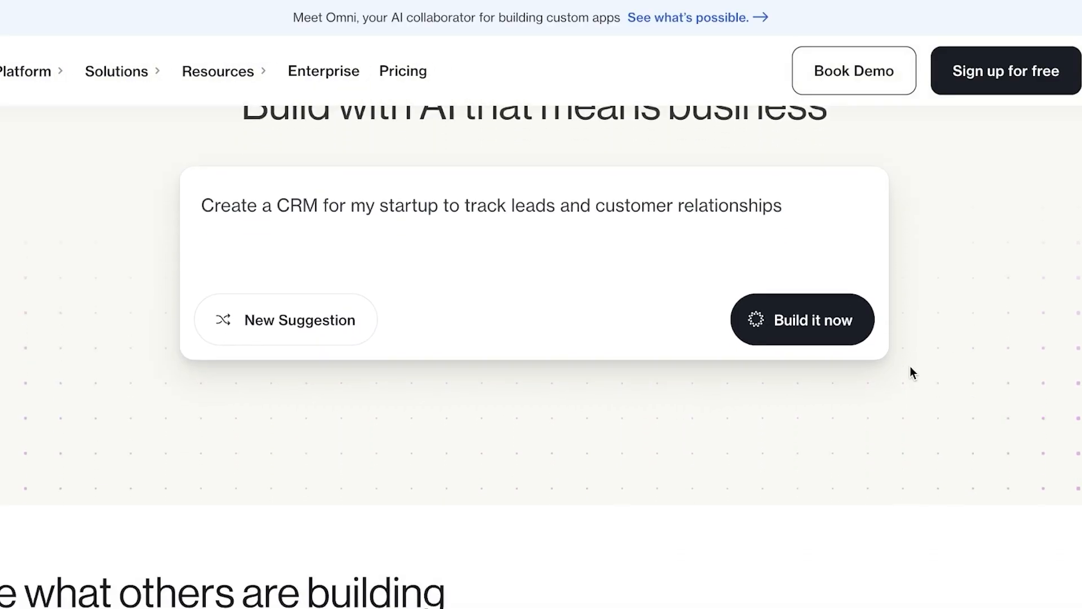
scroll(912, 368, "down", 8)
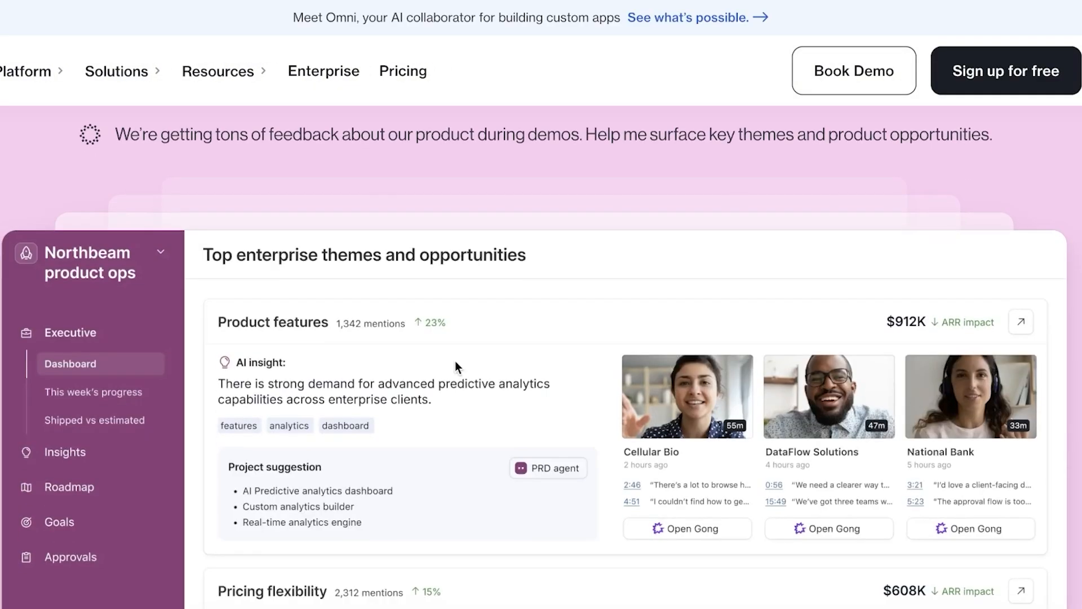
scroll(455, 361, "up", 14)
left_click(96, 73)
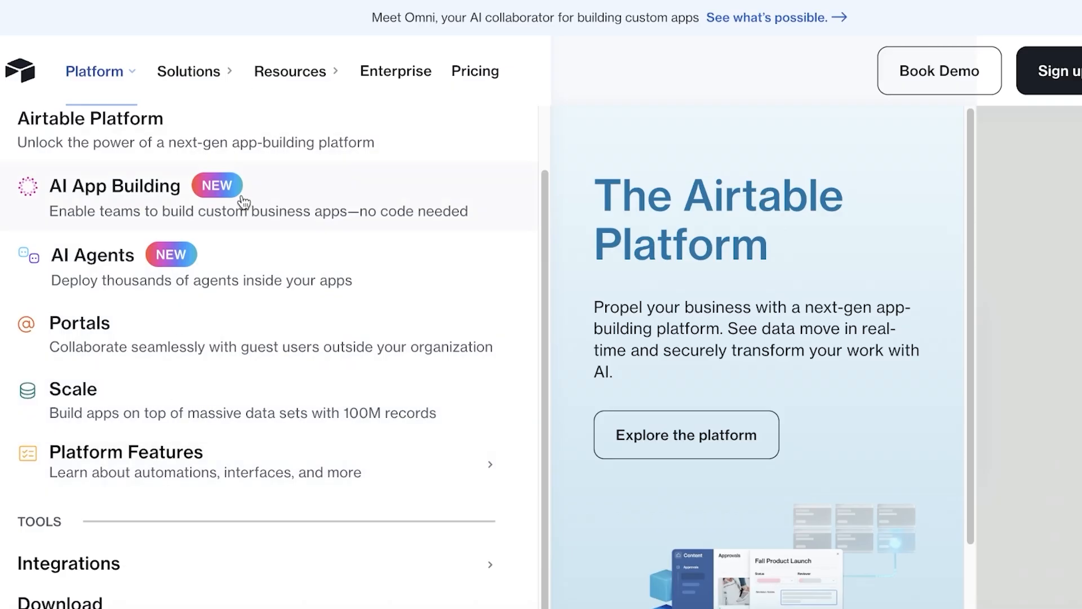
left_click(275, 203)
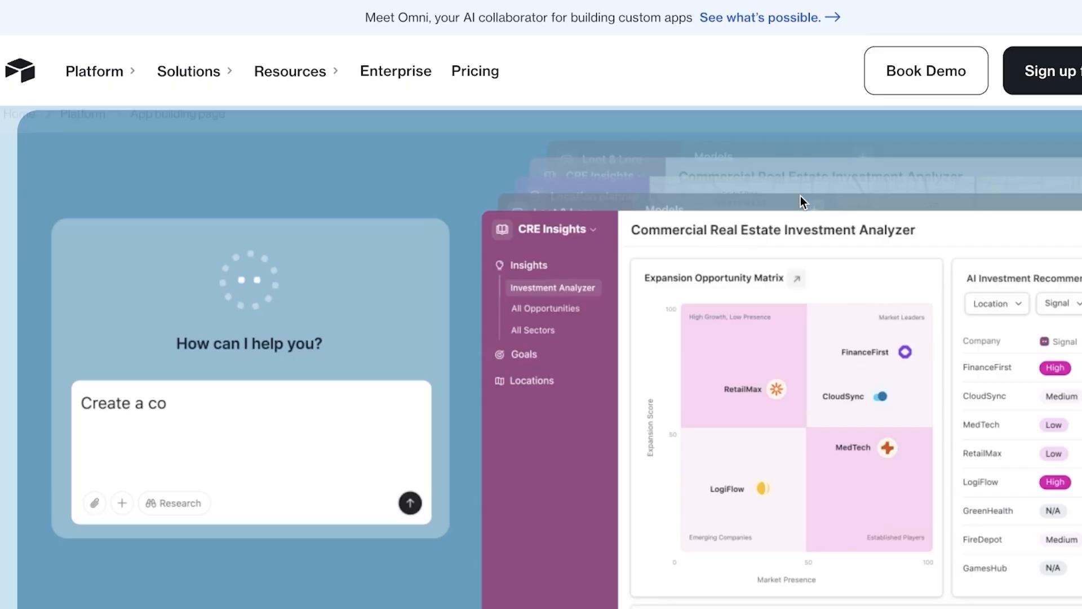
scroll(700, 210, "down", 2)
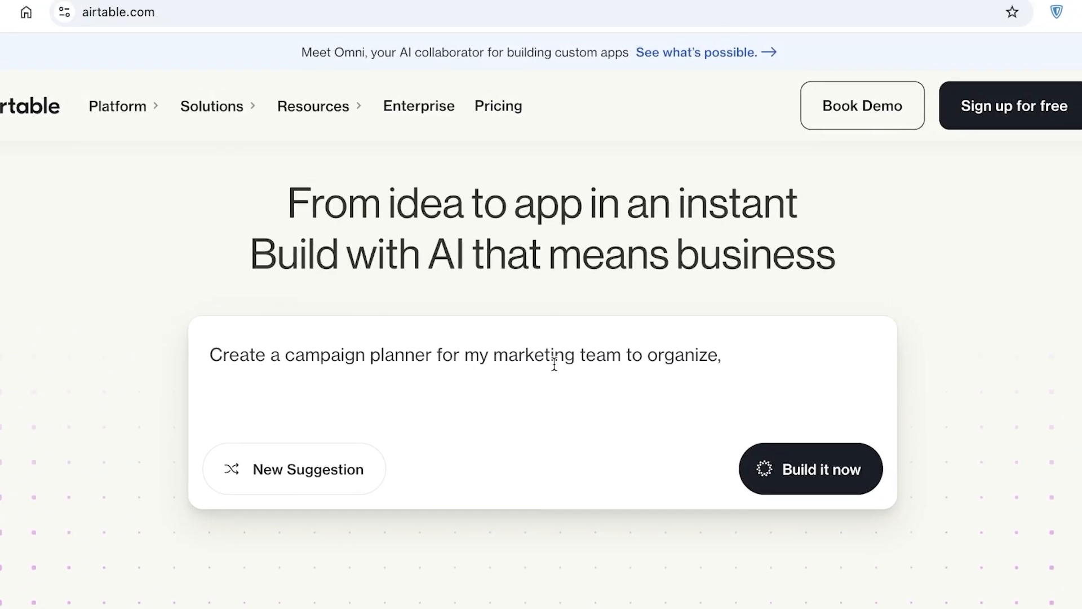
Step: Cycle the prompt suggestions to "Create a CRM for my startup to track leads and customer relationships" and start building it
left_click(294, 471)
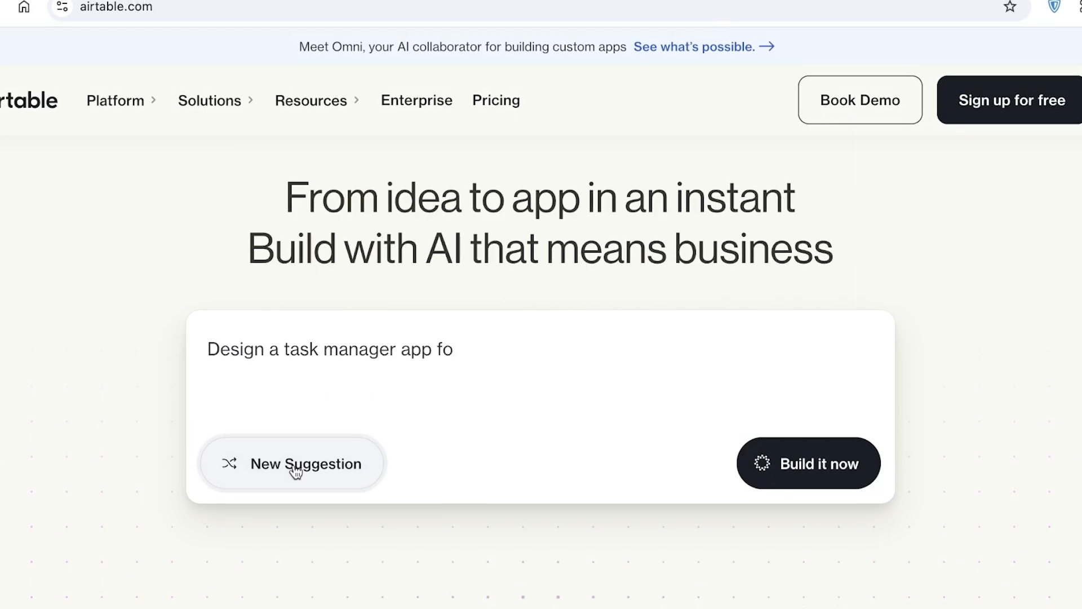
left_click(297, 428)
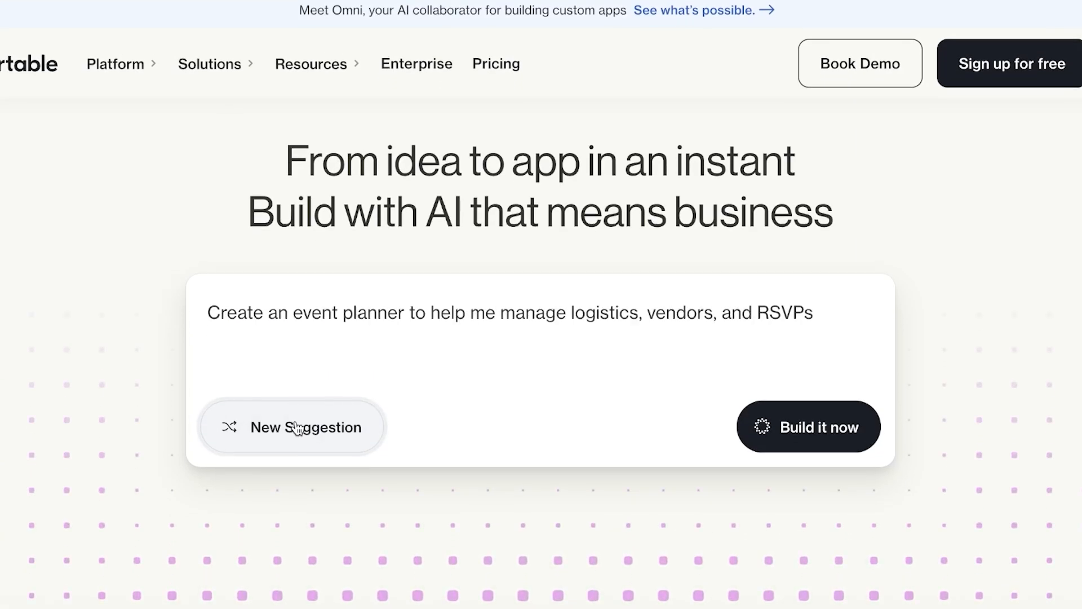
left_click(297, 427)
left_click(346, 437)
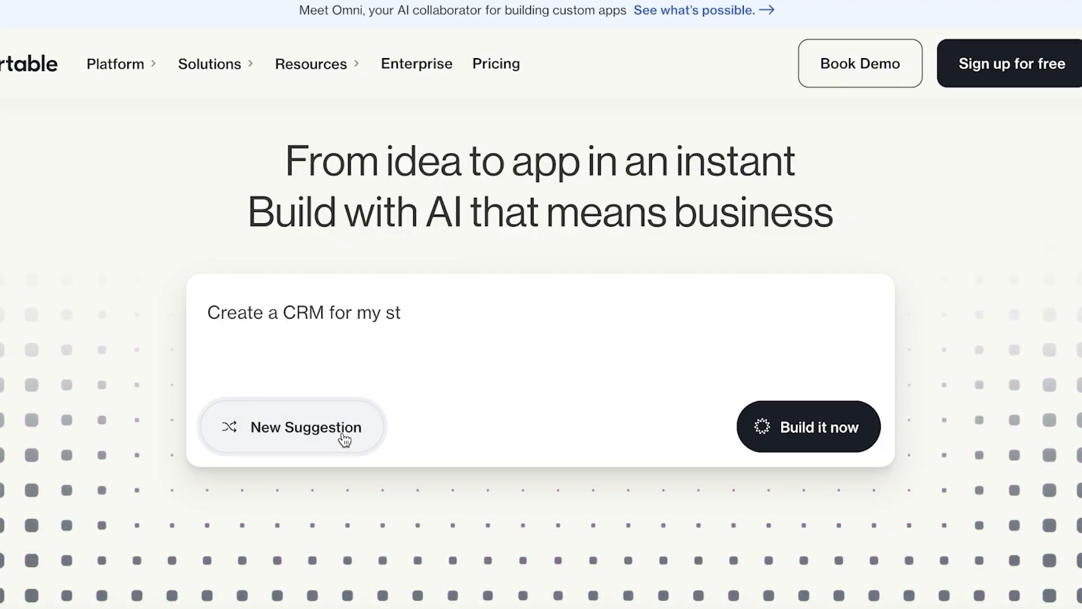
left_click_drag(262, 311, 494, 310)
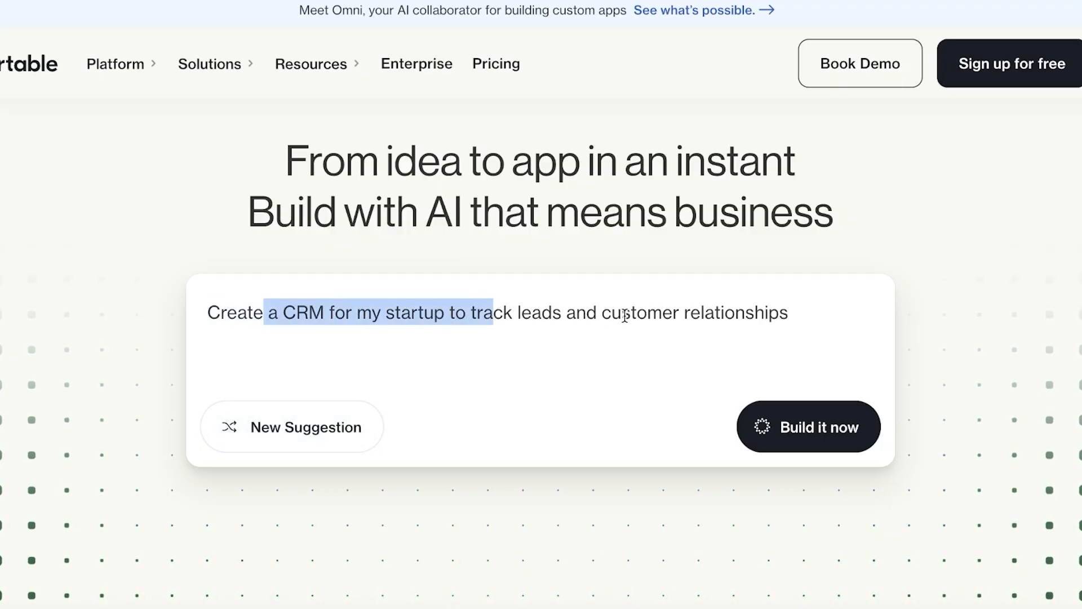
left_click(653, 317)
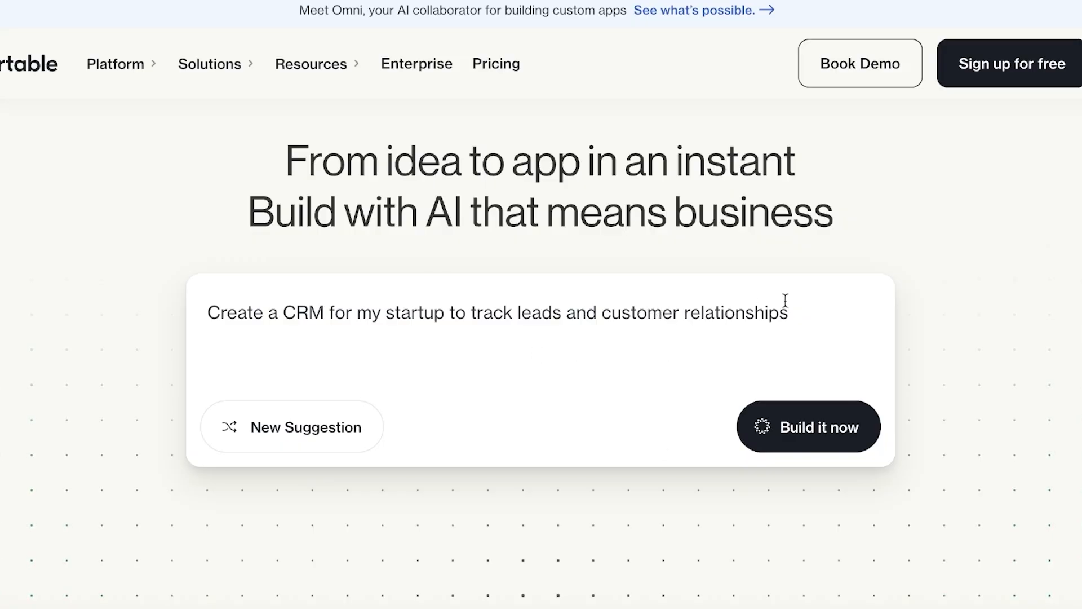
left_click(777, 415)
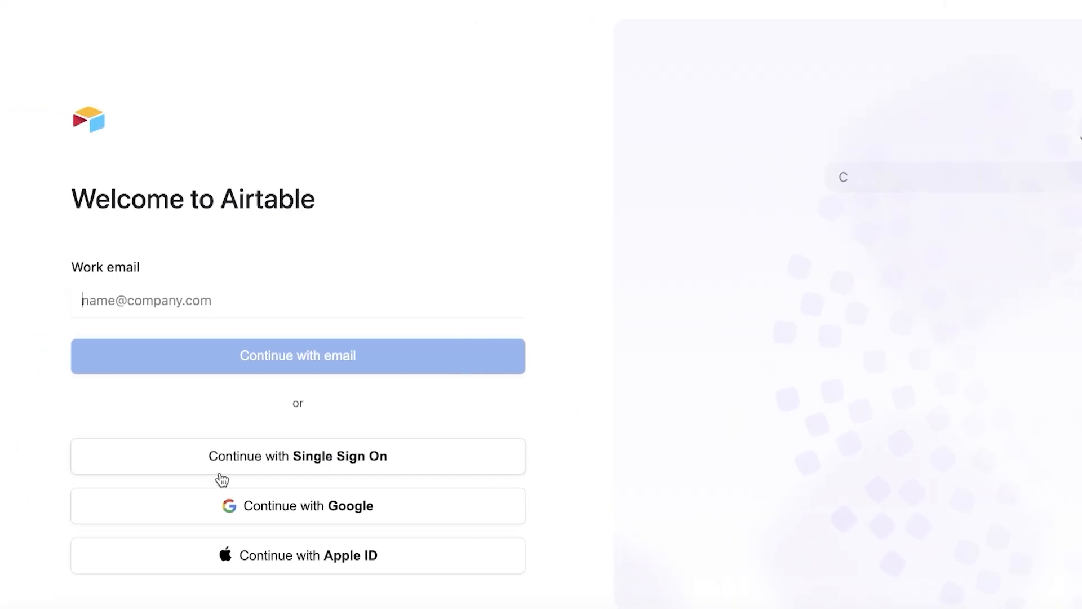
Step: Sign in to Airtable with Google, choosing the first listed account and approving the sign-in
left_click(231, 507)
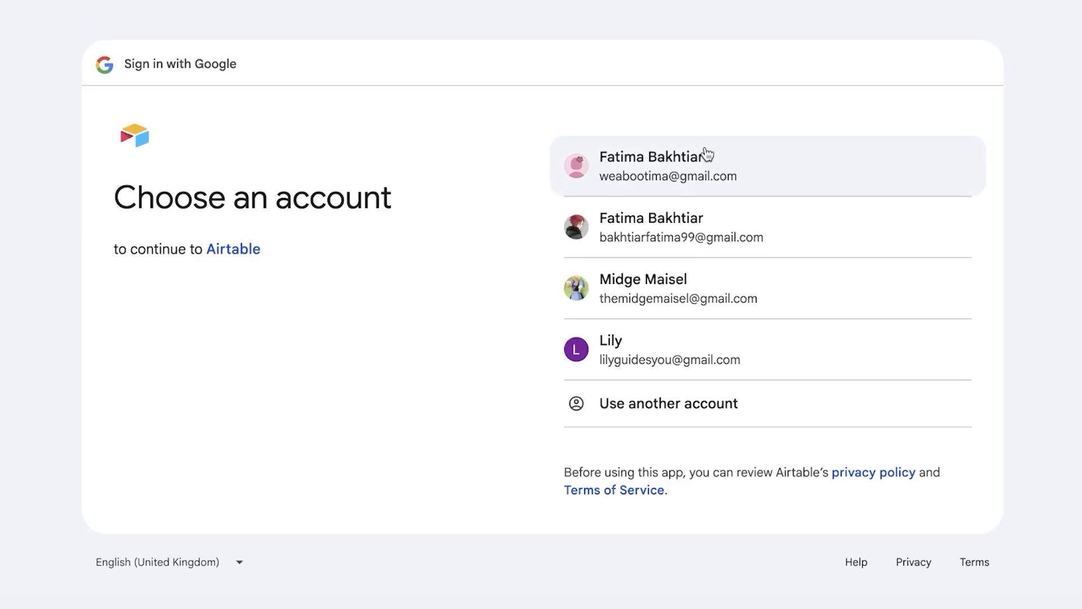
left_click(705, 166)
left_click(903, 393)
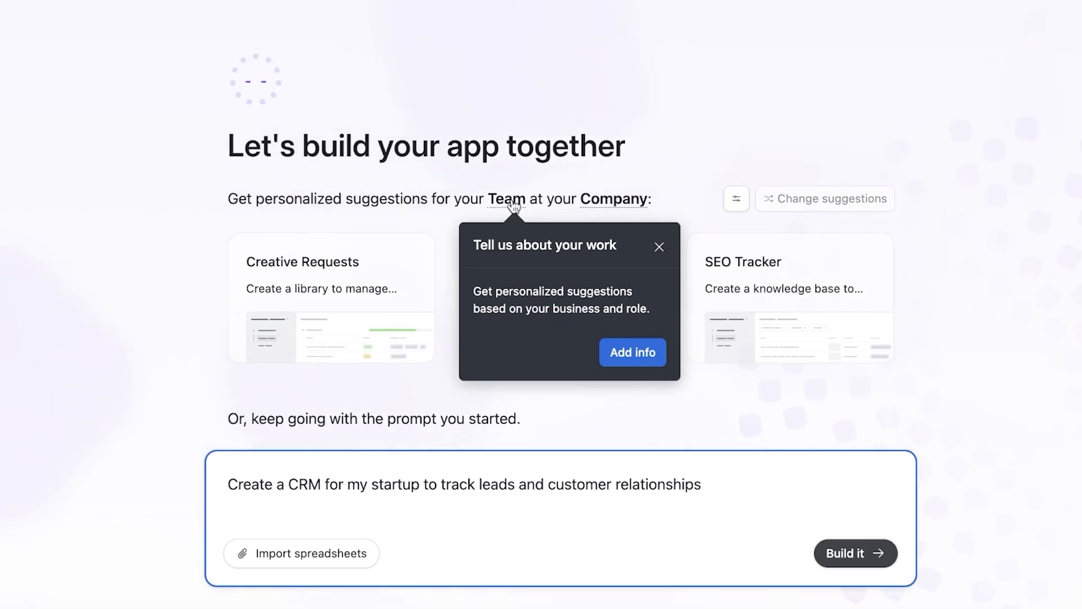
Step: Save Spencer as the company name and Retail as the industry type, and build the app from the CRM prompt
left_click(664, 355)
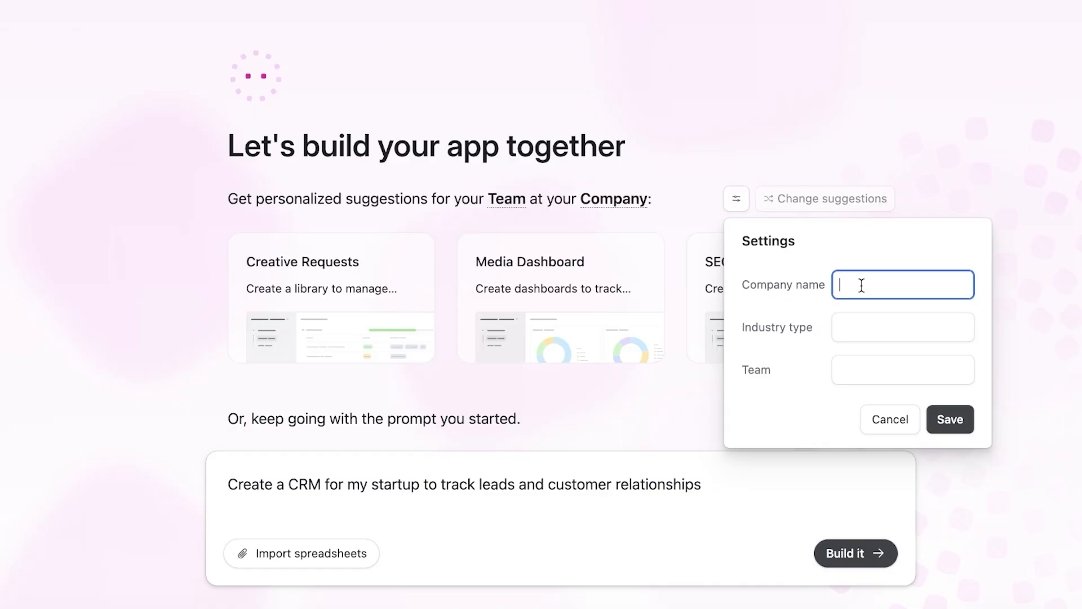
type("Spencer")
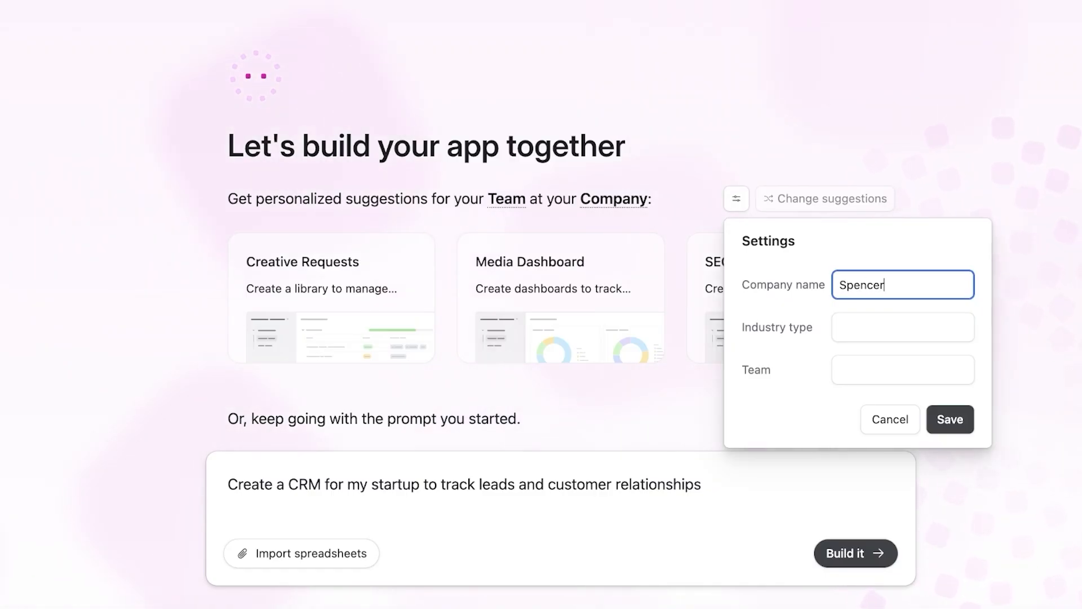
key("Tab")
type("R")
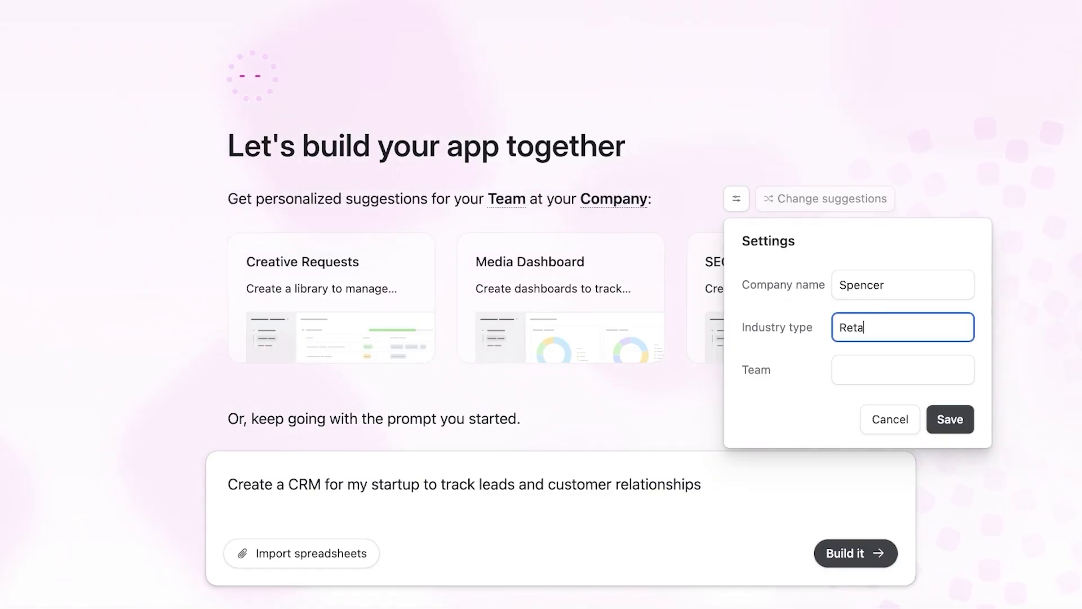
left_click(846, 371)
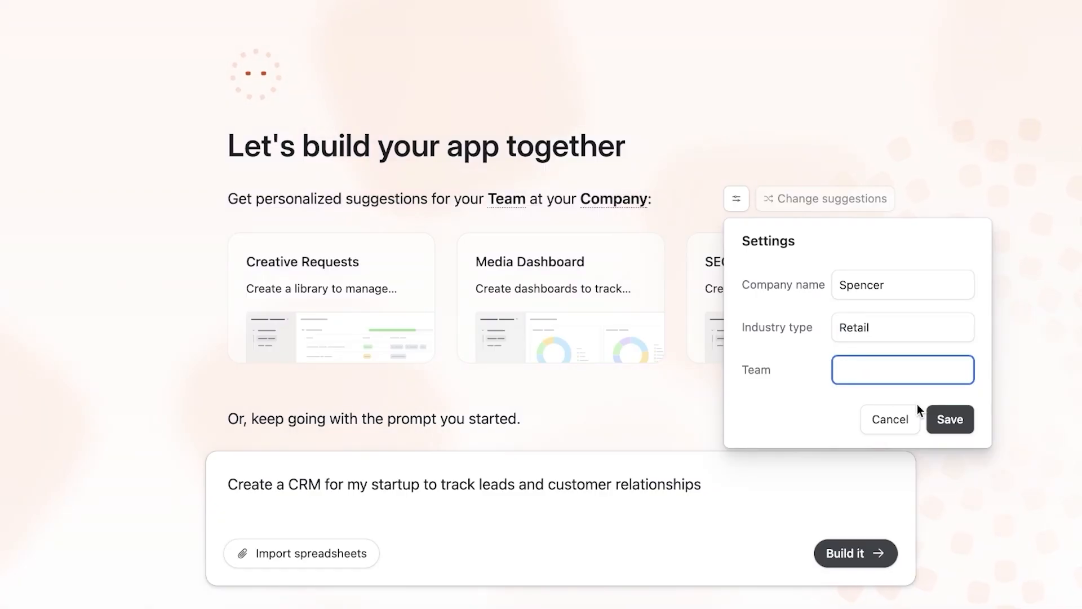
left_click(943, 416)
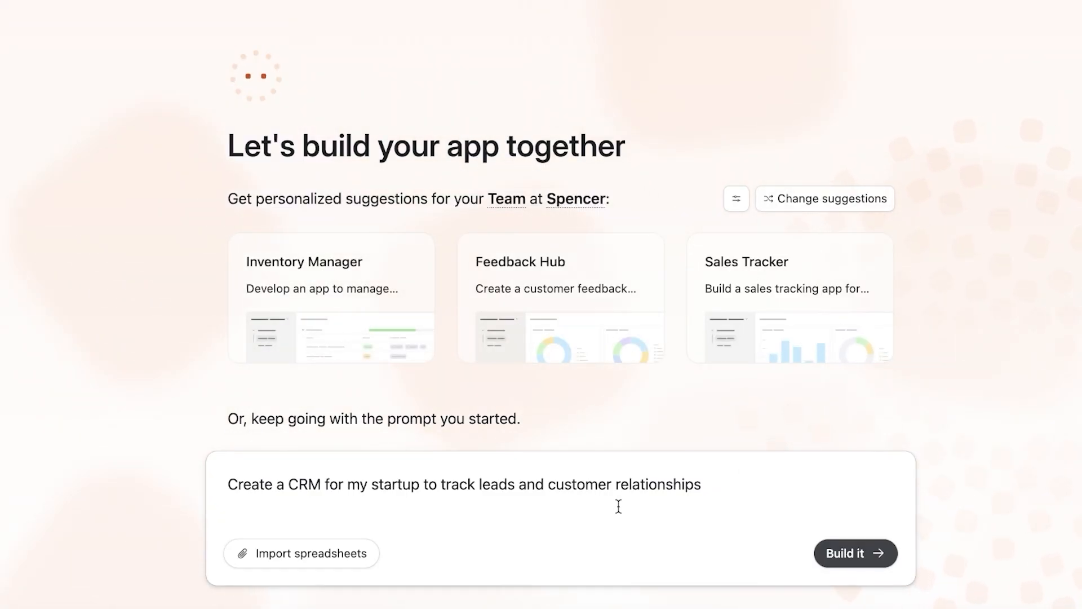
left_click(872, 557)
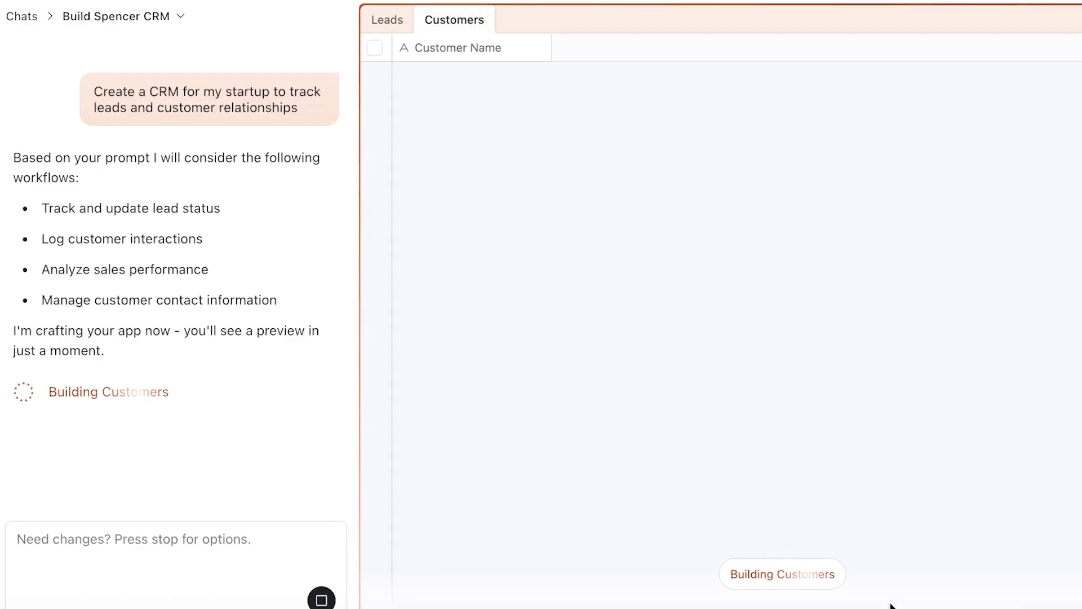
Step: Examine the sample records and fields in the generated Leads, Customers and Interactions tables
left_click(401, 23)
scroll(572, 217, "down", 3)
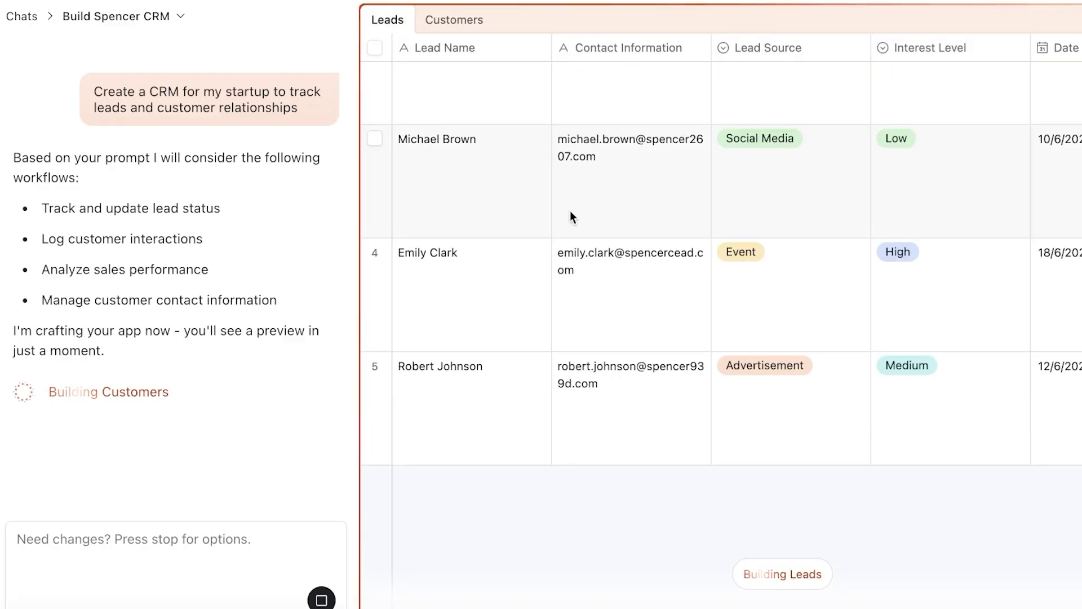
scroll(732, 451, "right", 10)
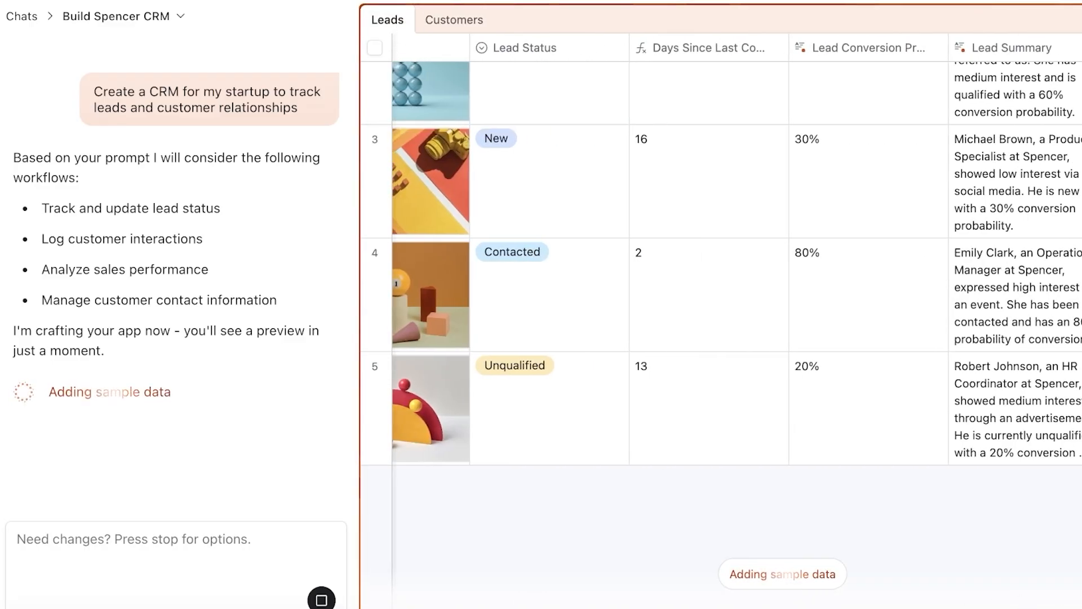
scroll(854, 427, "up", 1)
scroll(852, 423, "up", 2)
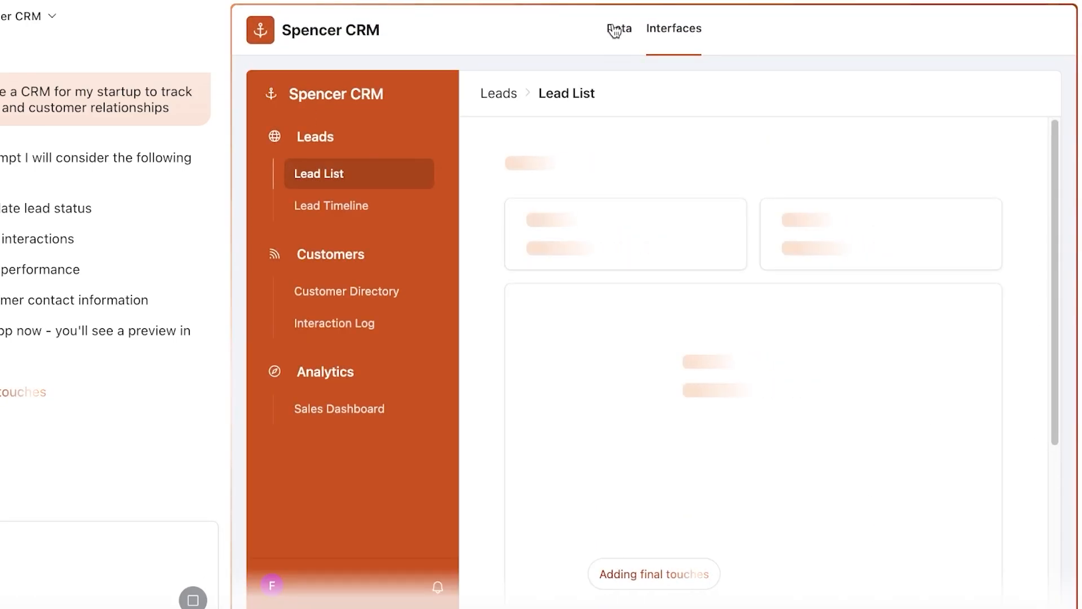
left_click(616, 28)
left_click(316, 68)
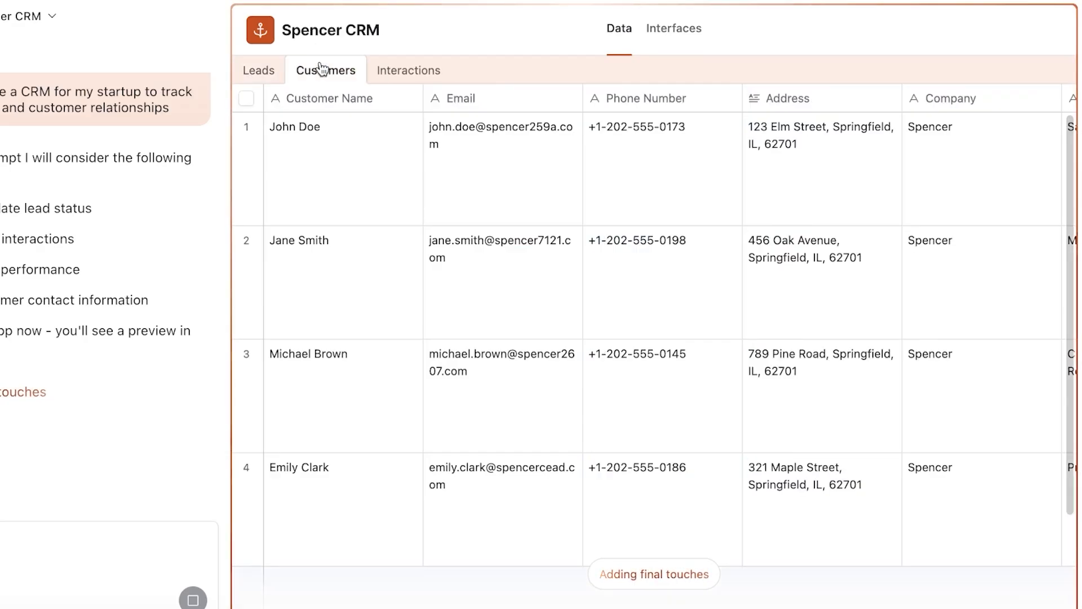
left_click(434, 68)
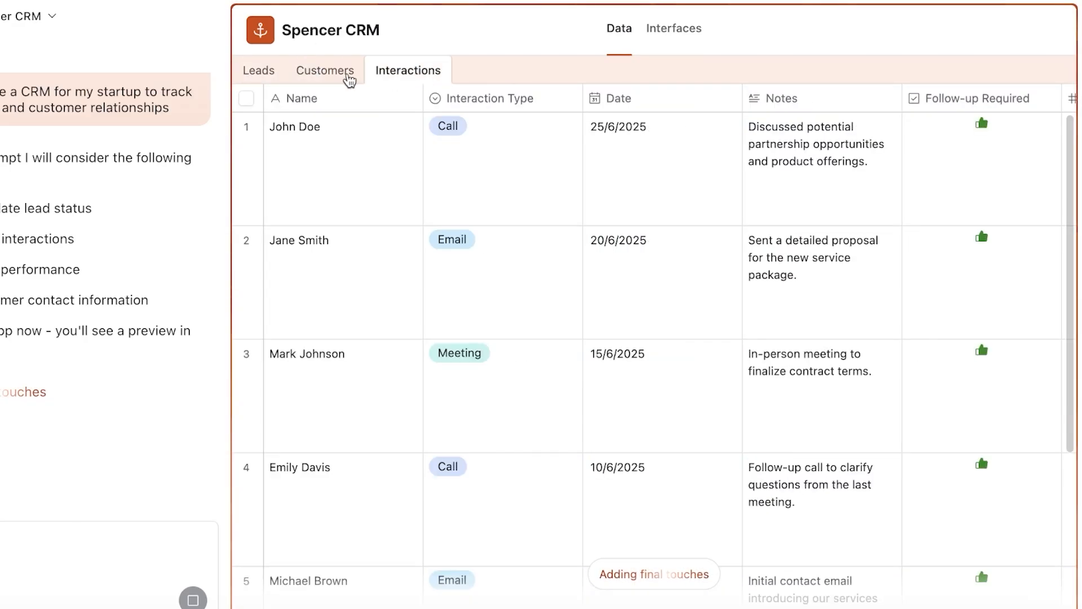
Step: Review the Sales Dashboard, Lead List and Customer Directory pages in the app's interface preview
left_click(663, 31)
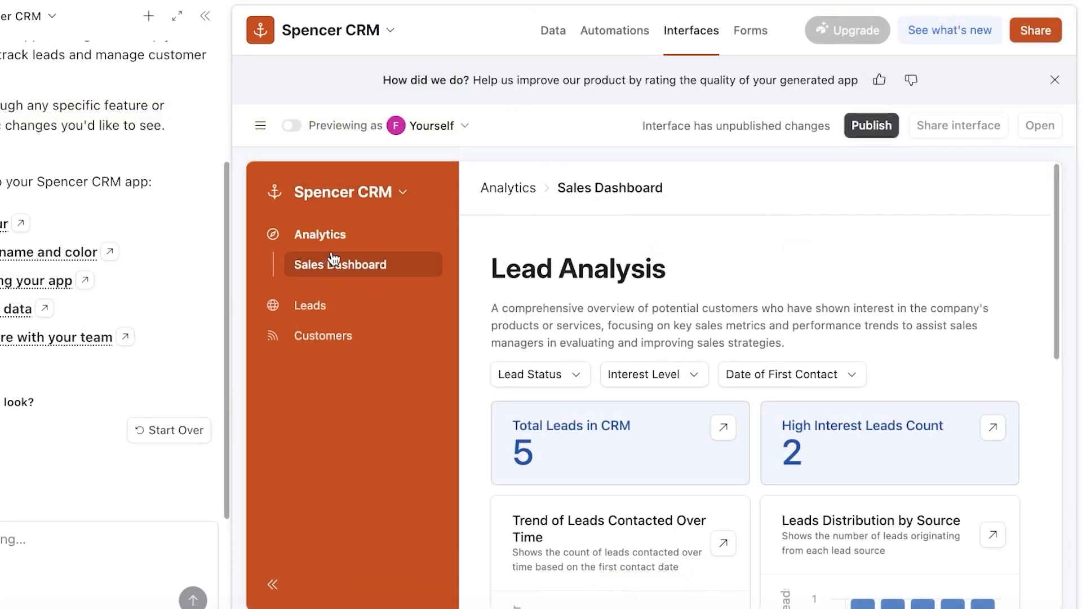
scroll(338, 265, "down", 5)
left_click(372, 302)
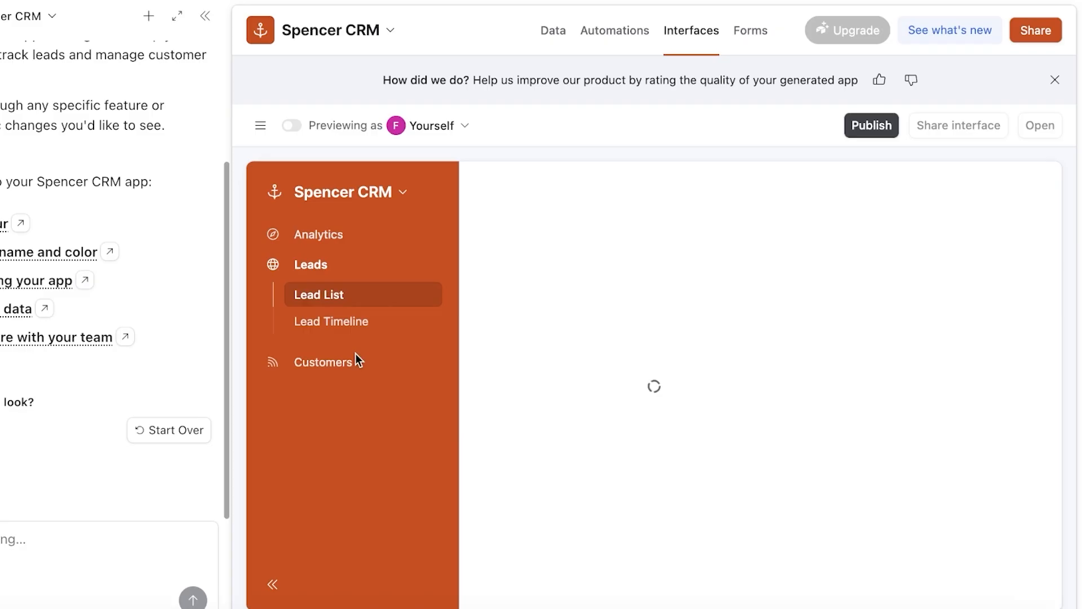
left_click(323, 363)
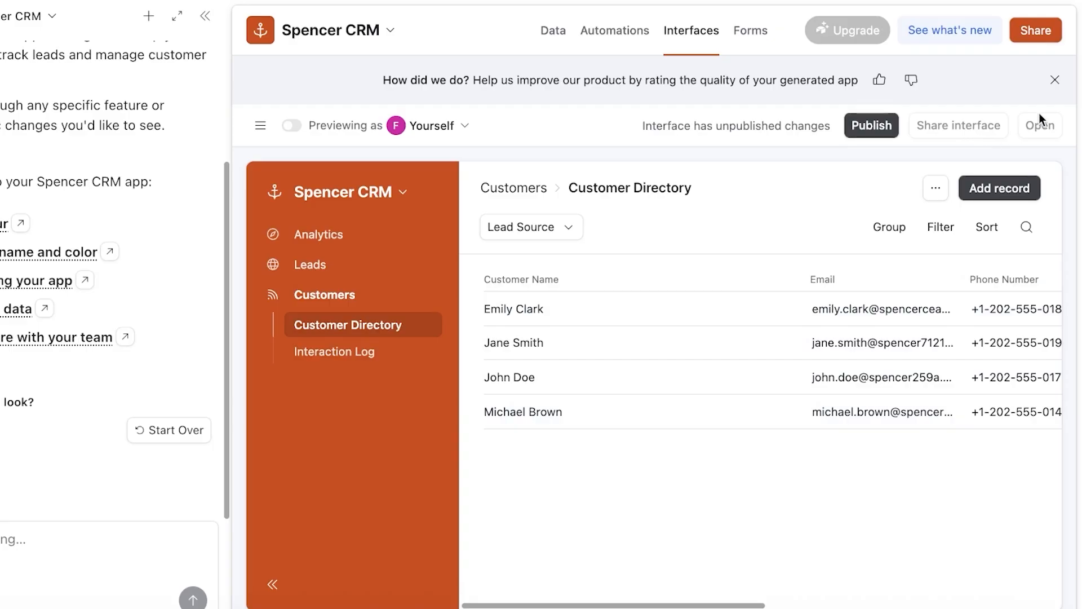
Step: Publish the Customers, Leads and Analytics interfaces of the Spencer CRM
left_click(871, 123)
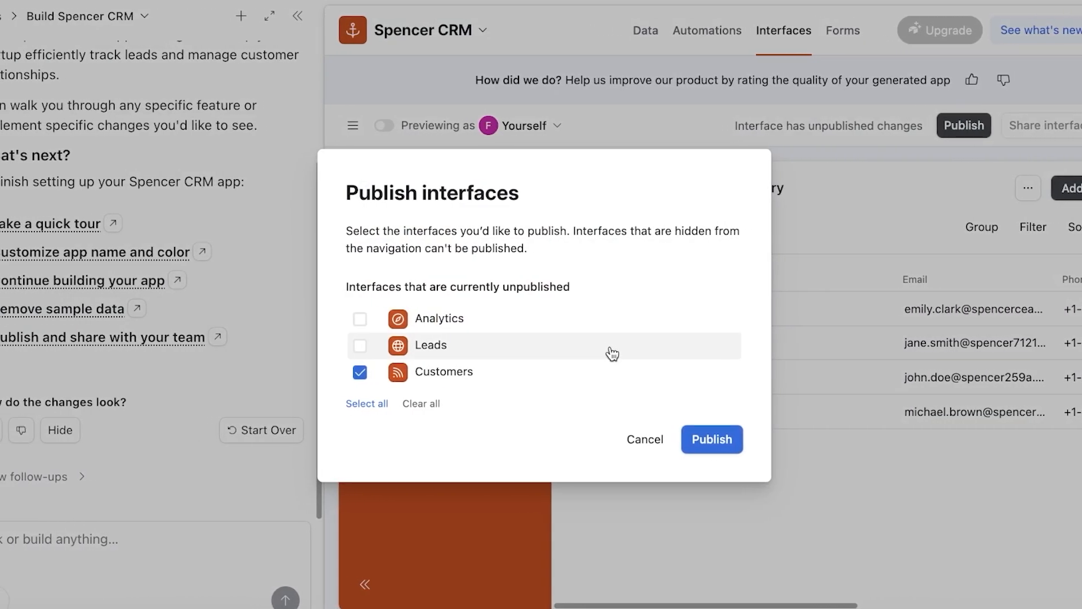
left_click(608, 346)
left_click(597, 328)
left_click(713, 439)
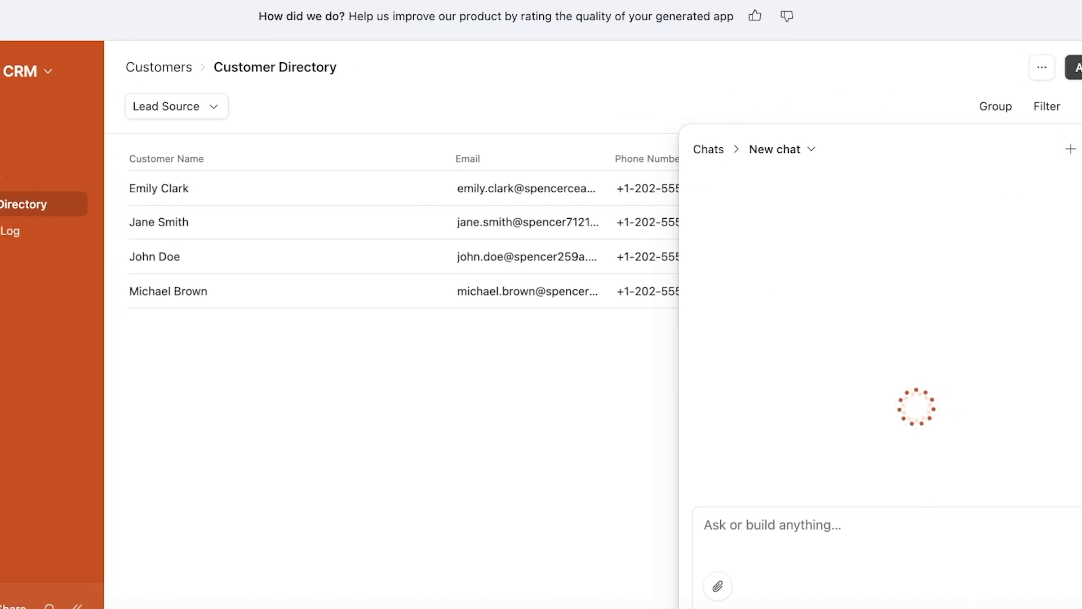
Step: Close the assistant chat and examine the published Sales Dashboard, the Lead List and its Lead Status filter options
left_click(1047, 149)
left_click(45, 144)
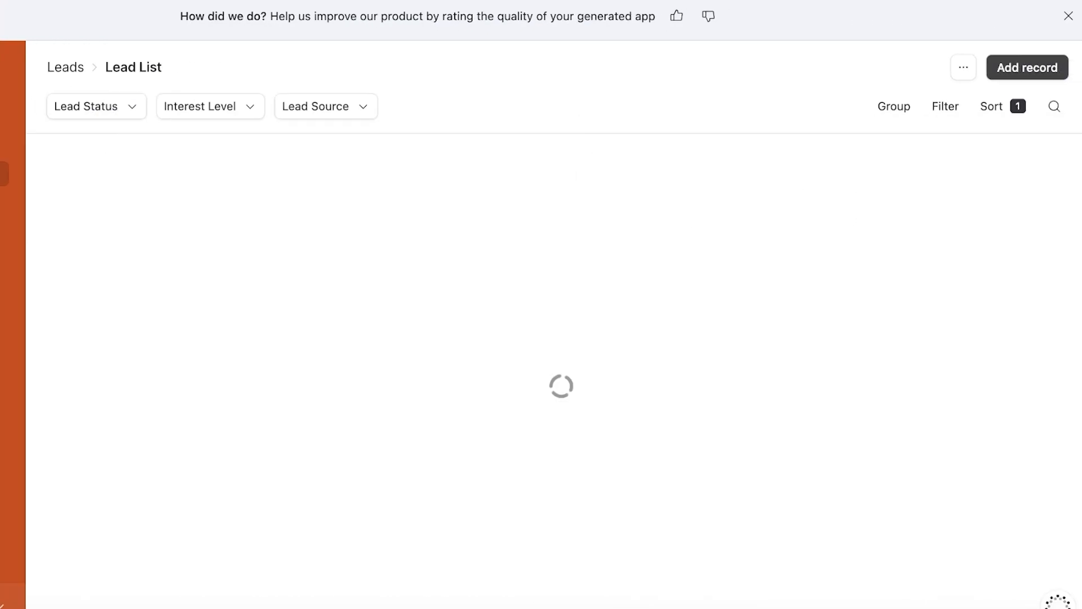
left_click(53, 115)
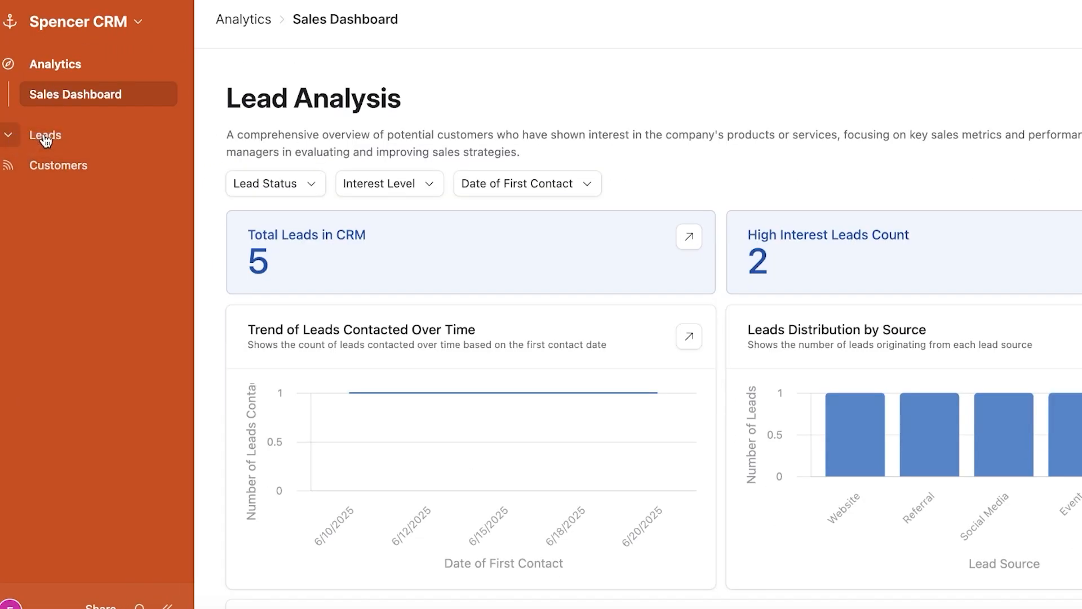
left_click(46, 137)
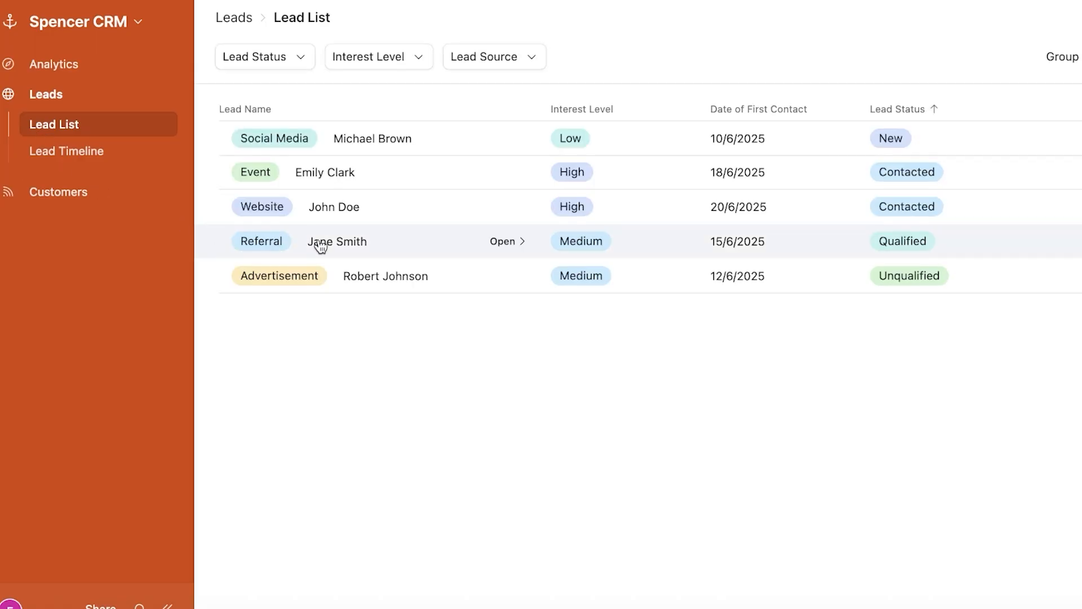
left_click(273, 64)
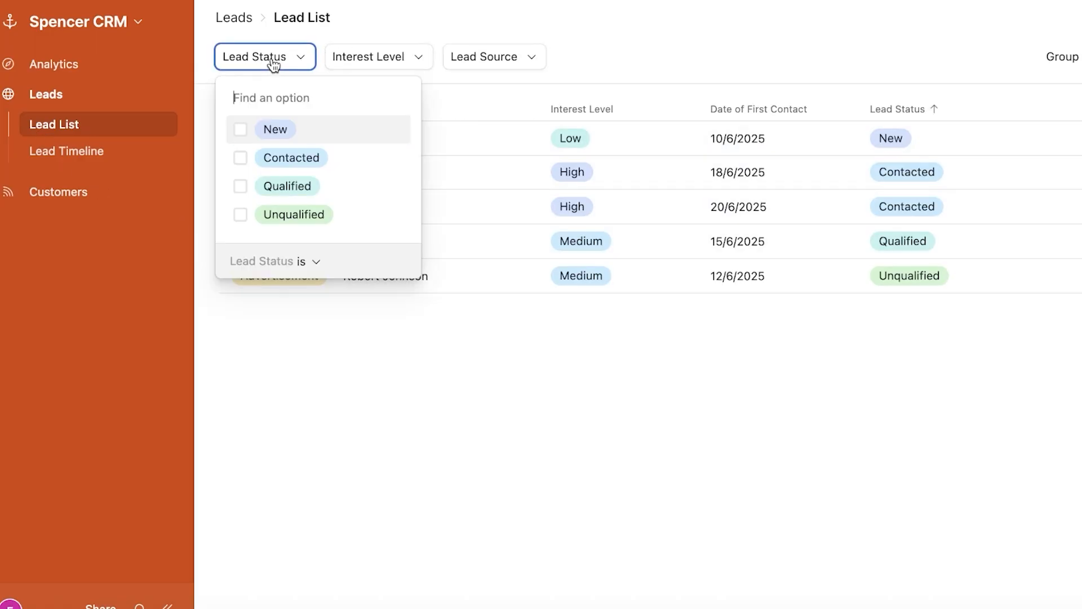
left_click(594, 64)
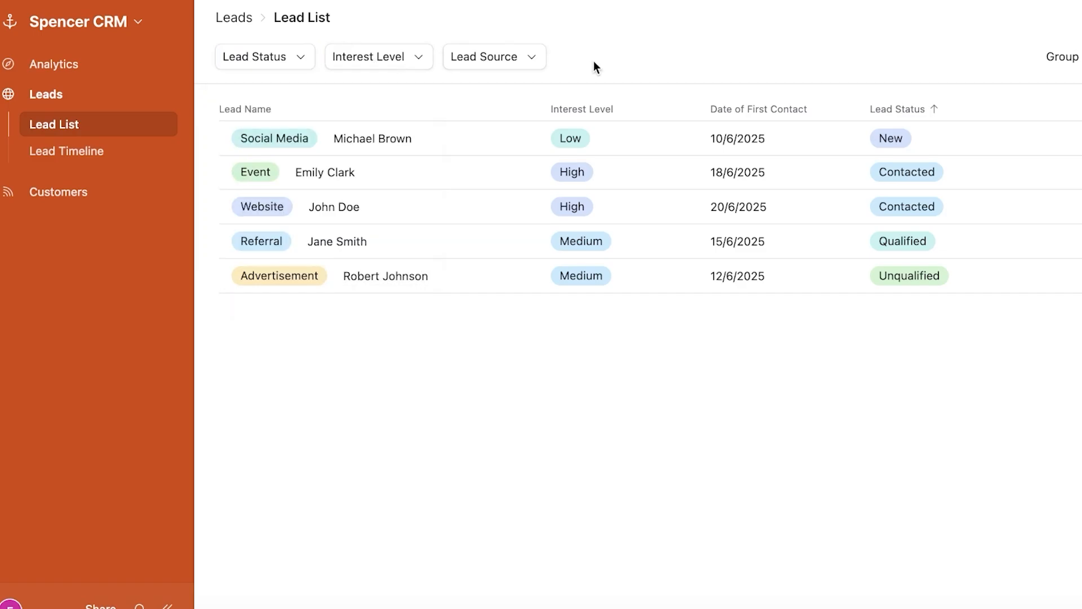
Step: Start a new record in the Lead List with the lead's name, Lead Source Social Media and Interest Level High
left_click(1001, 18)
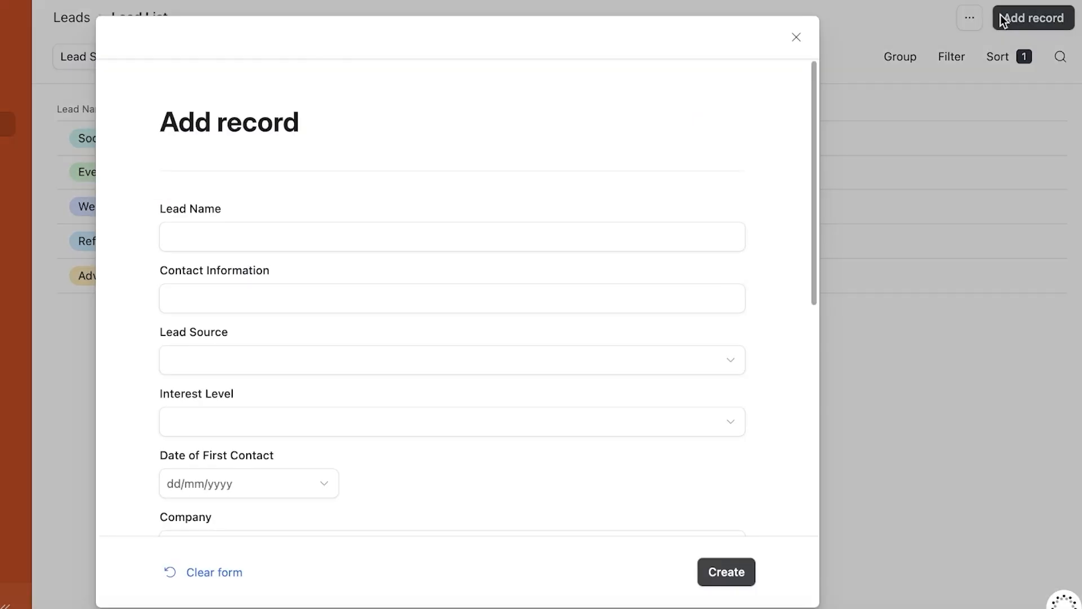
left_click(216, 236)
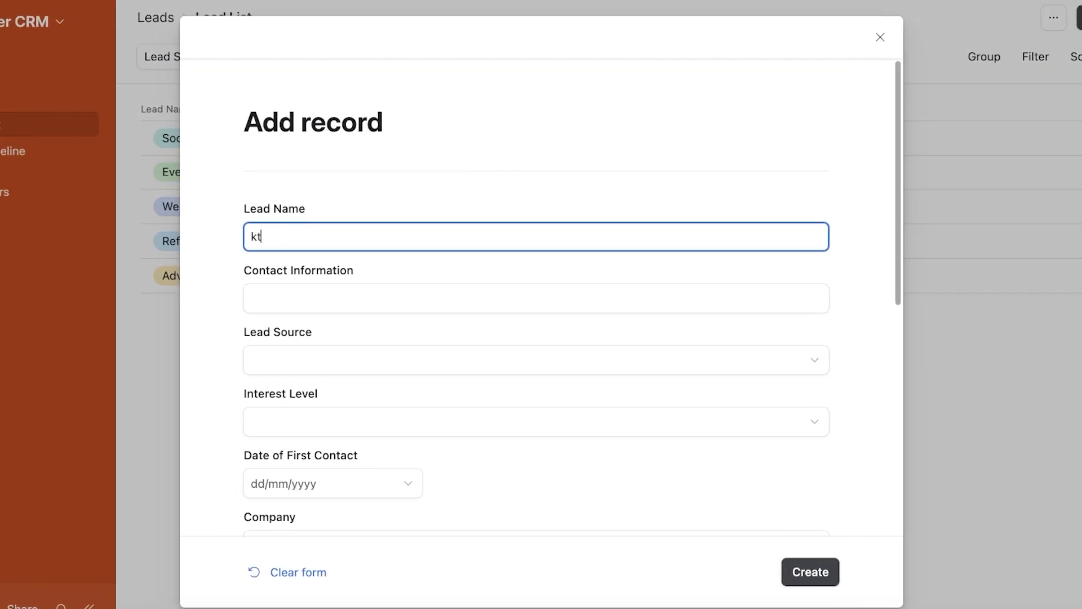
scroll(392, 288, "down", 3)
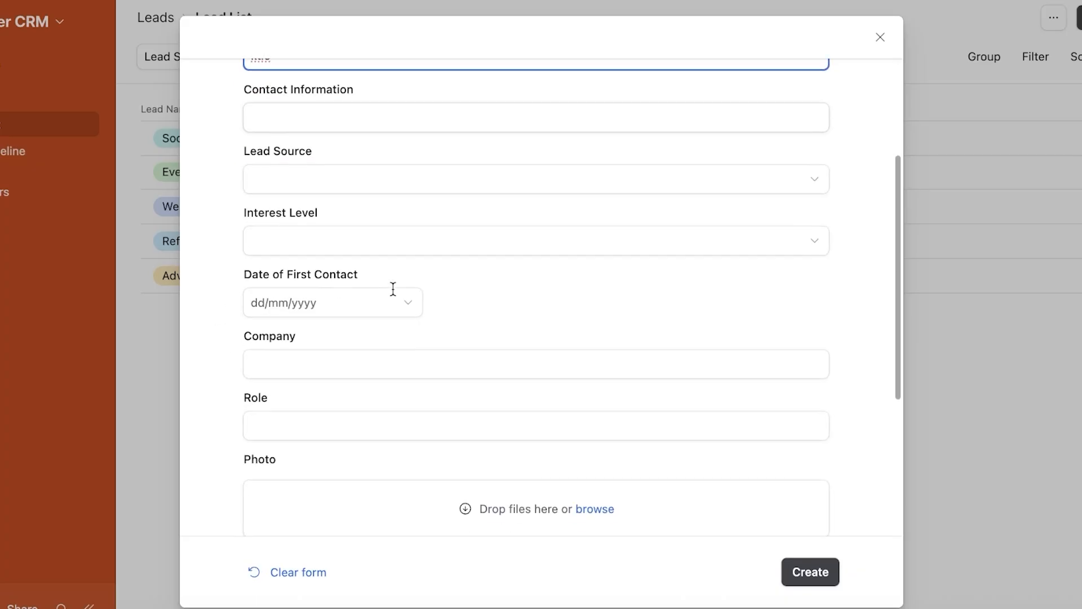
left_click(365, 178)
left_click(333, 351)
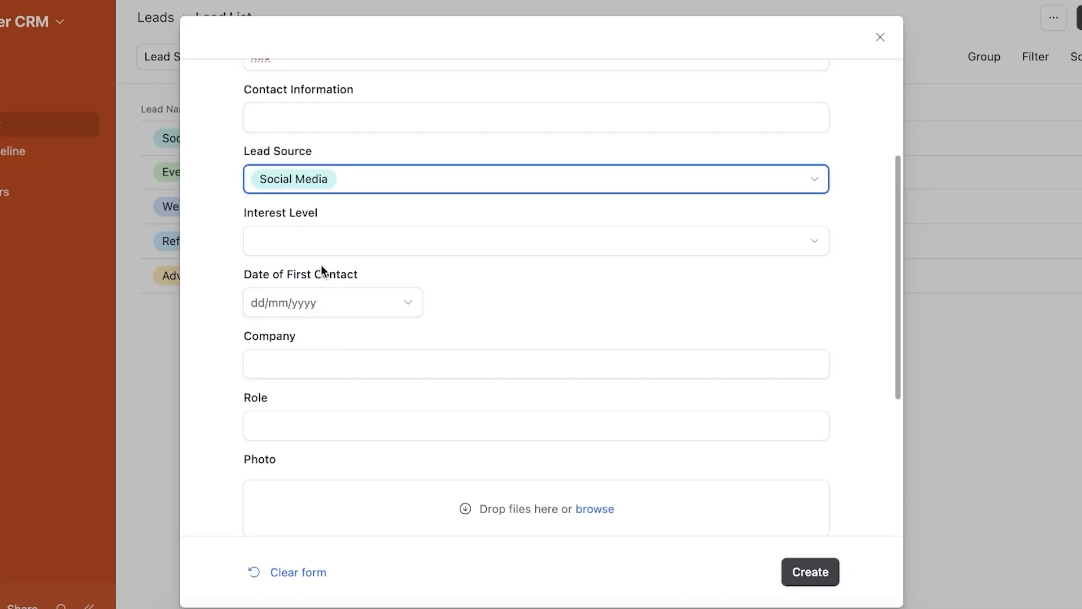
left_click(321, 241)
left_click(299, 351)
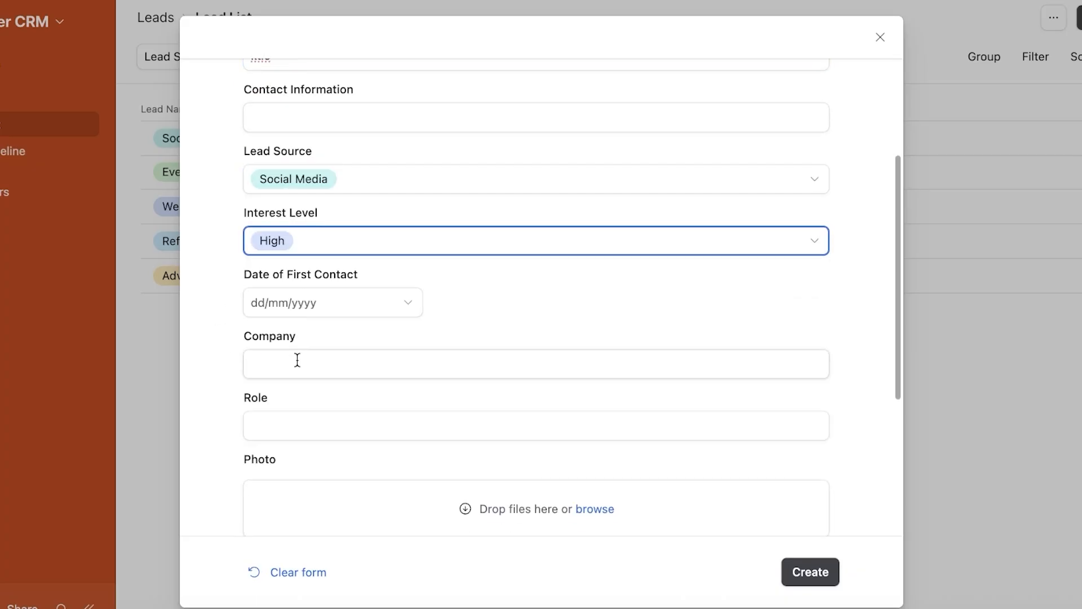
Step: Set the lead's Date of First Contact to 29/6/2025 and Lead Status to Contacted, and create the record
left_click(291, 305)
left_click(287, 499)
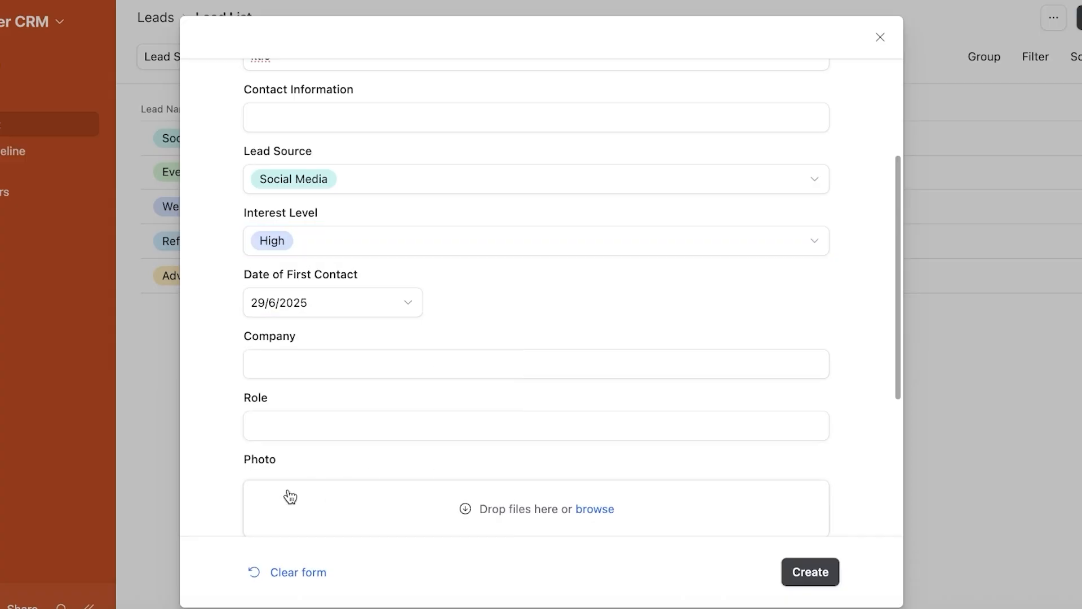
left_click(299, 359)
left_click(319, 416)
scroll(319, 395, "down", 5)
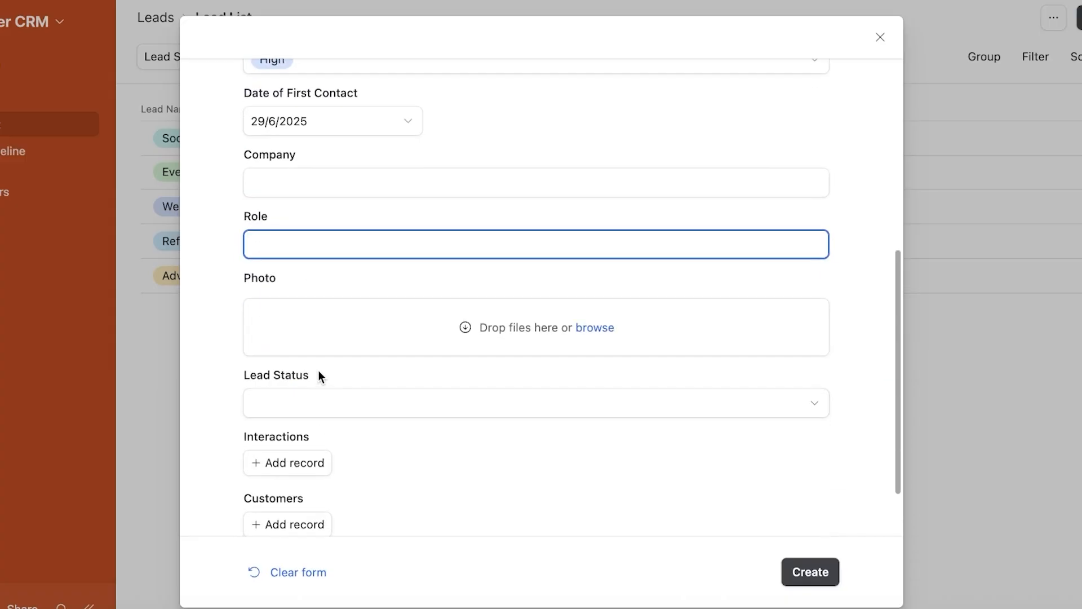
left_click(316, 334)
left_click(293, 467)
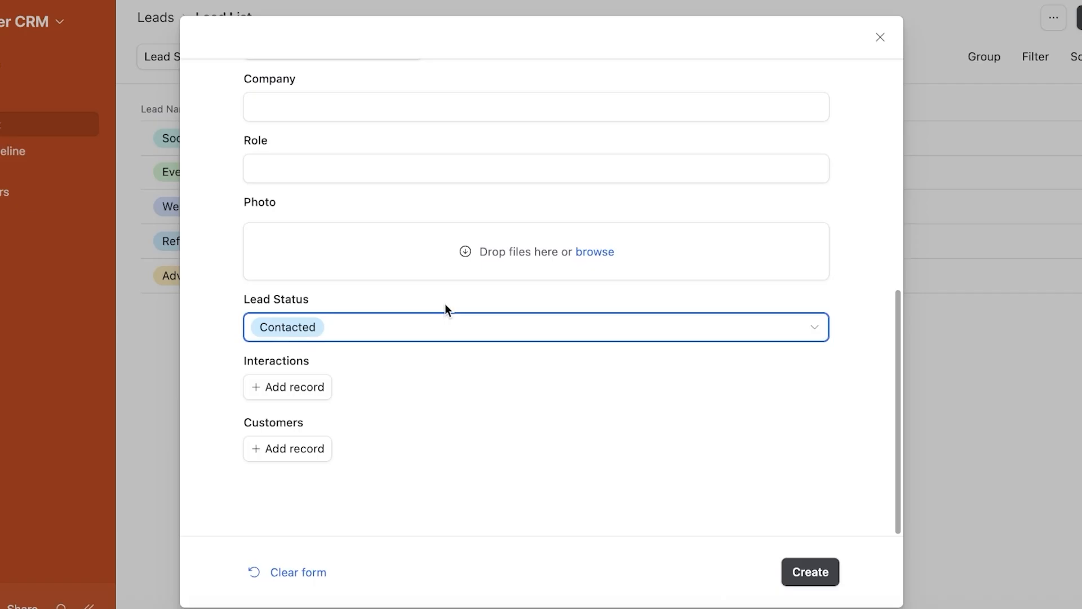
left_click(293, 383)
left_click(547, 376)
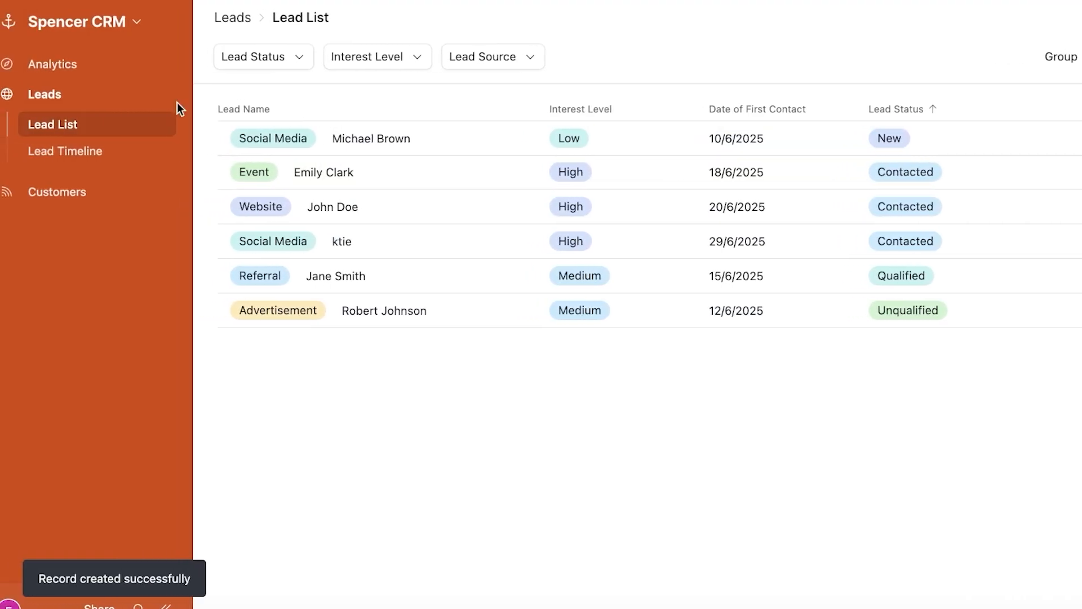
Step: Examine the Lead Timeline page and the Customer Directory with the sidebar collapsed
left_click(15, 153)
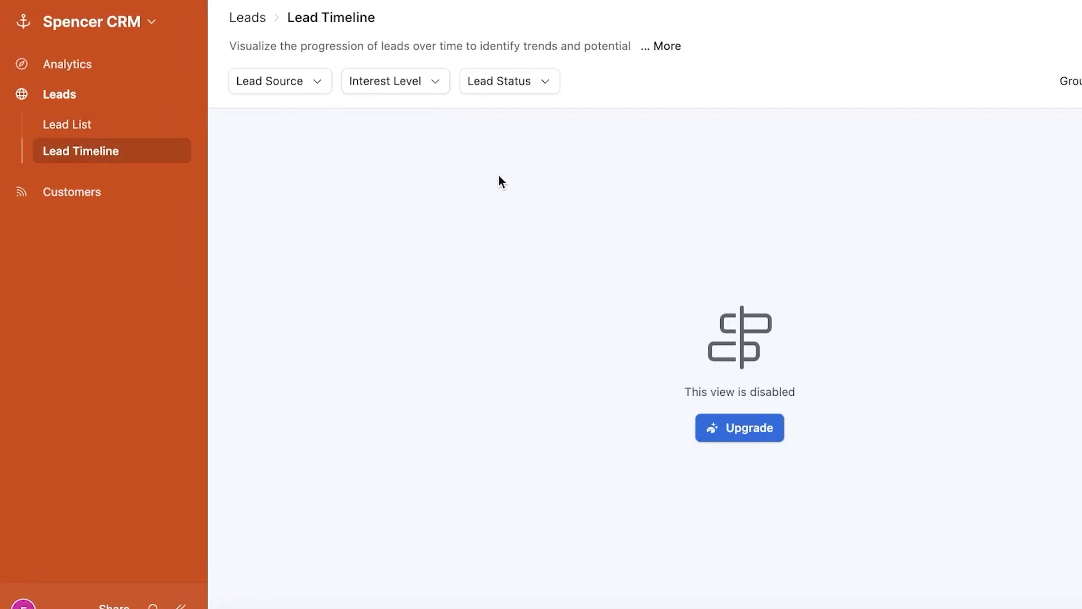
left_click(84, 192)
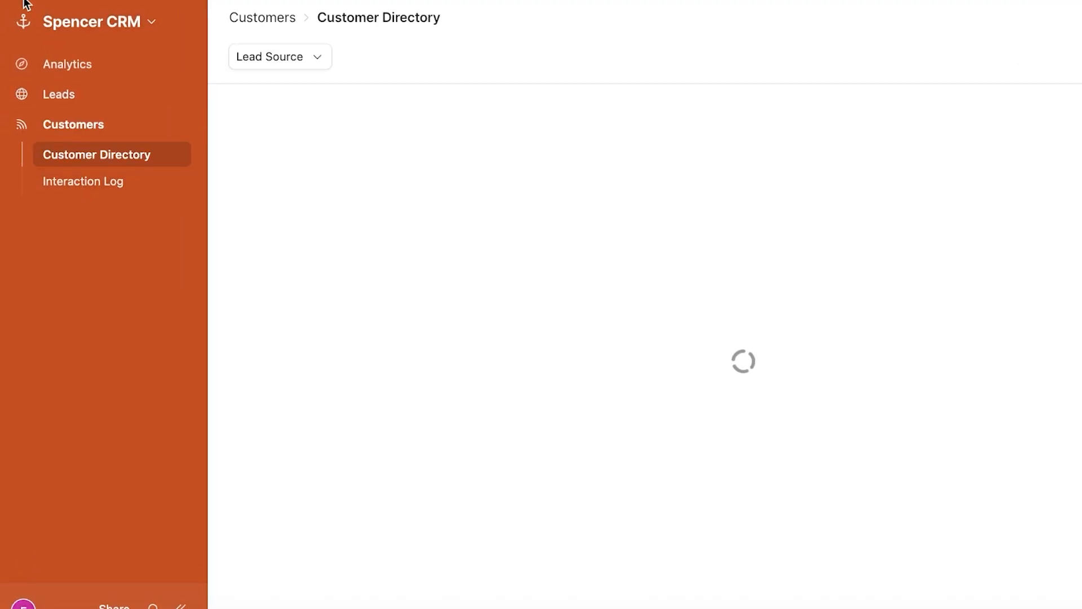
left_click(181, 606)
left_click(18, 605)
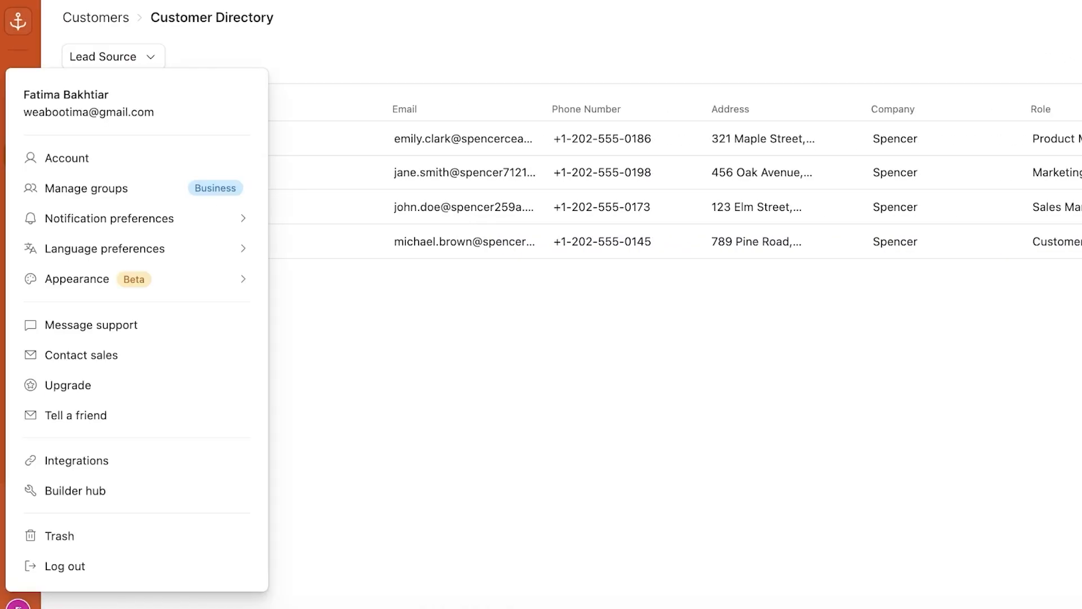
left_click(370, 530)
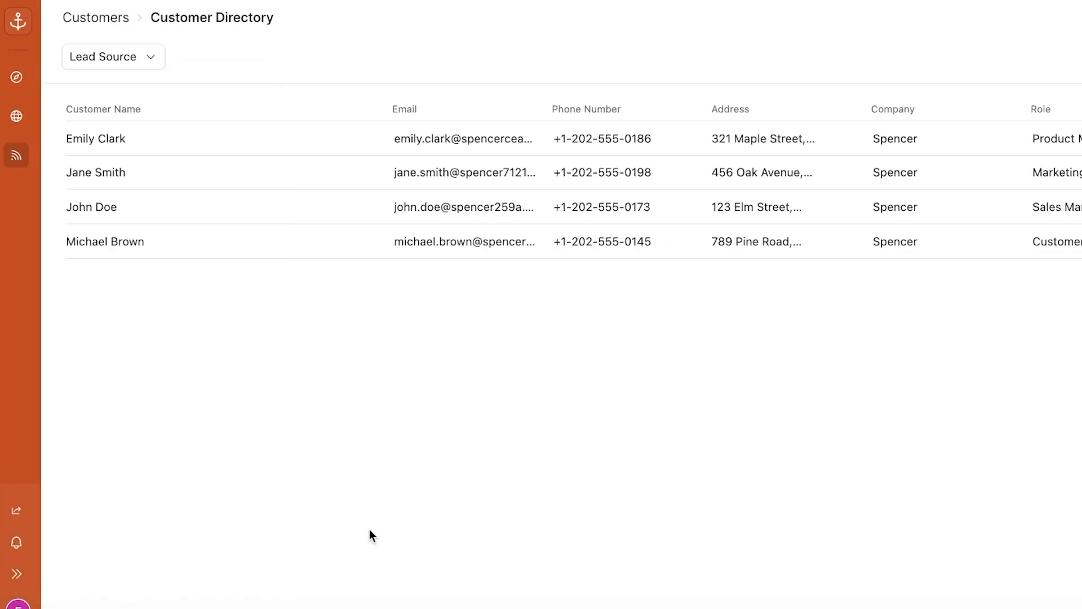
Step: Return to the home page, look over its app-building options and star the Spencer CRM app
left_click(9, 27)
left_click(63, 141)
scroll(516, 343, "down", 3)
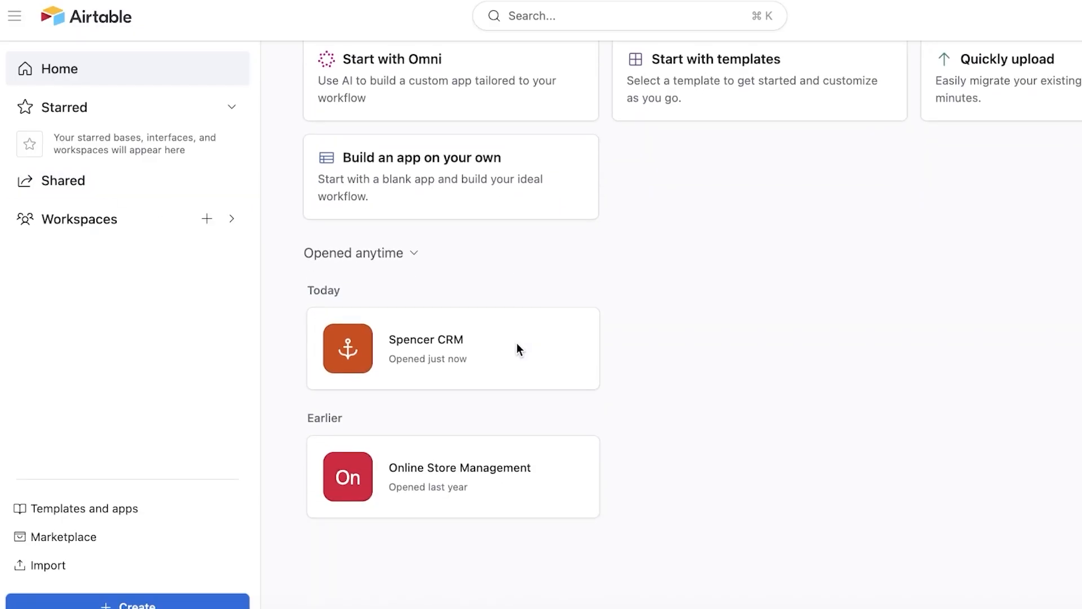
scroll(428, 344, "down", 1)
scroll(766, 231, "up", 4)
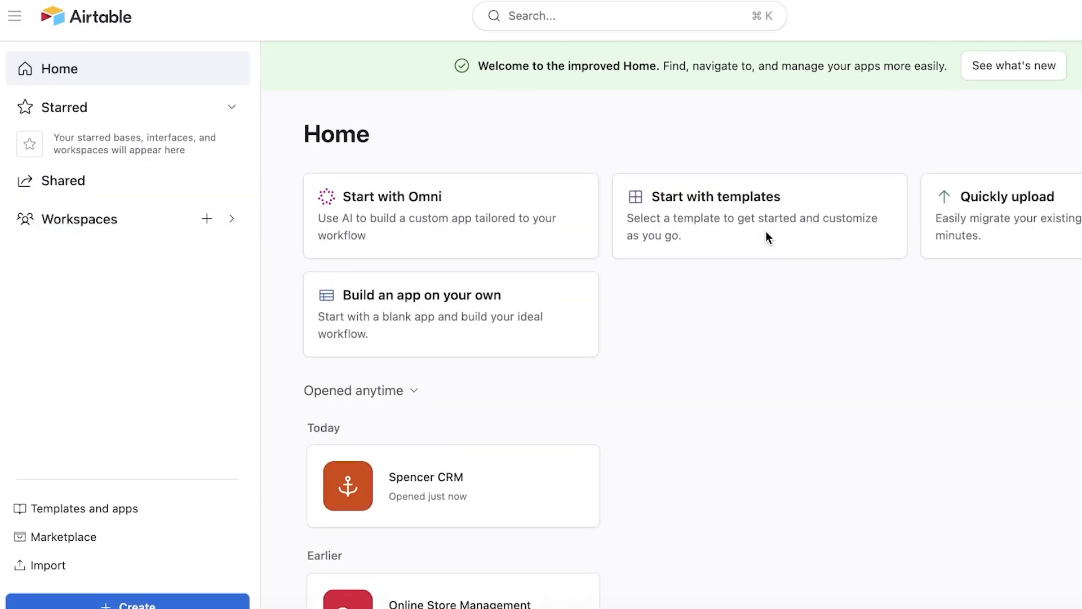
scroll(496, 474, "down", 3)
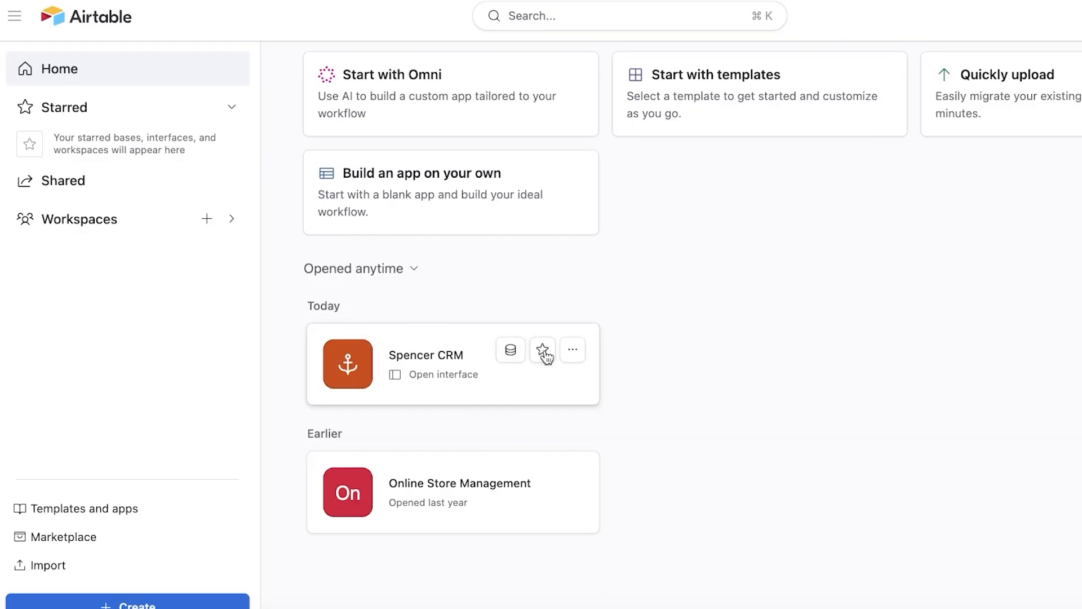
scroll(566, 353, "up", 3)
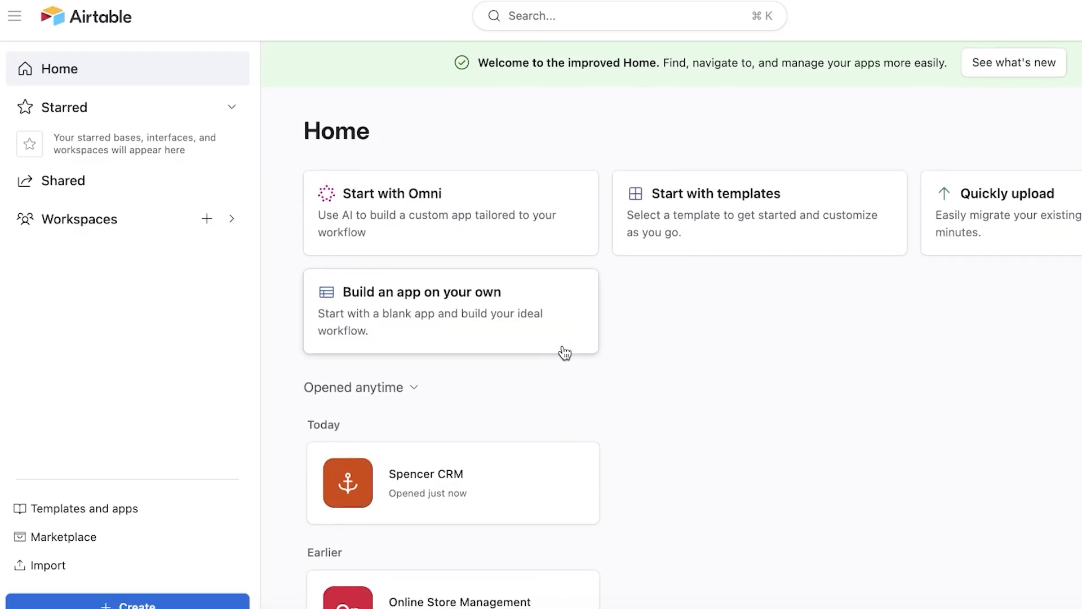
left_click(690, 216)
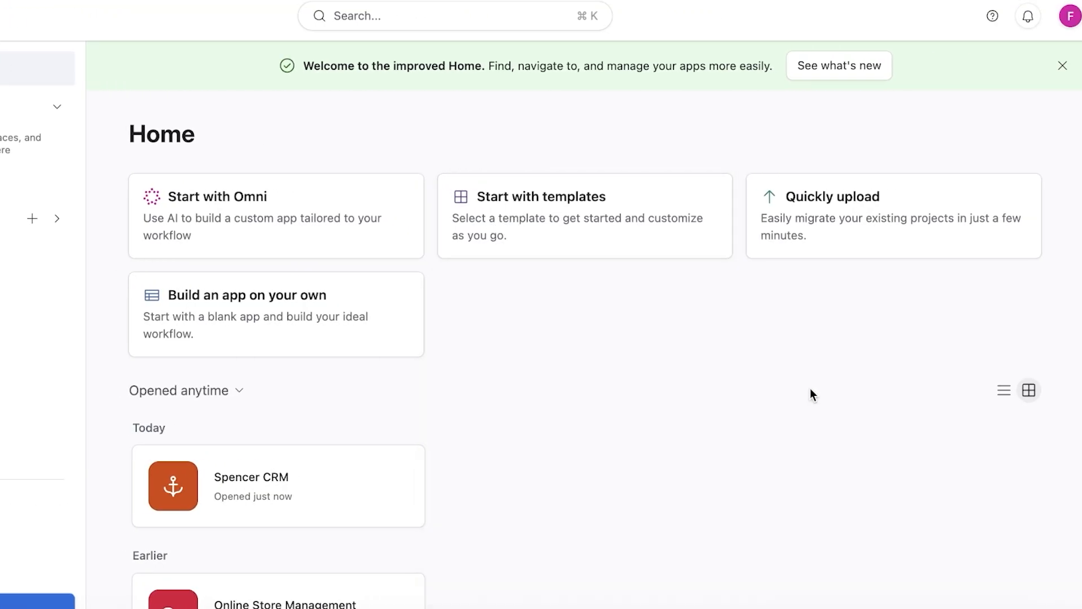
mouse_move(203, 507)
left_click(367, 475)
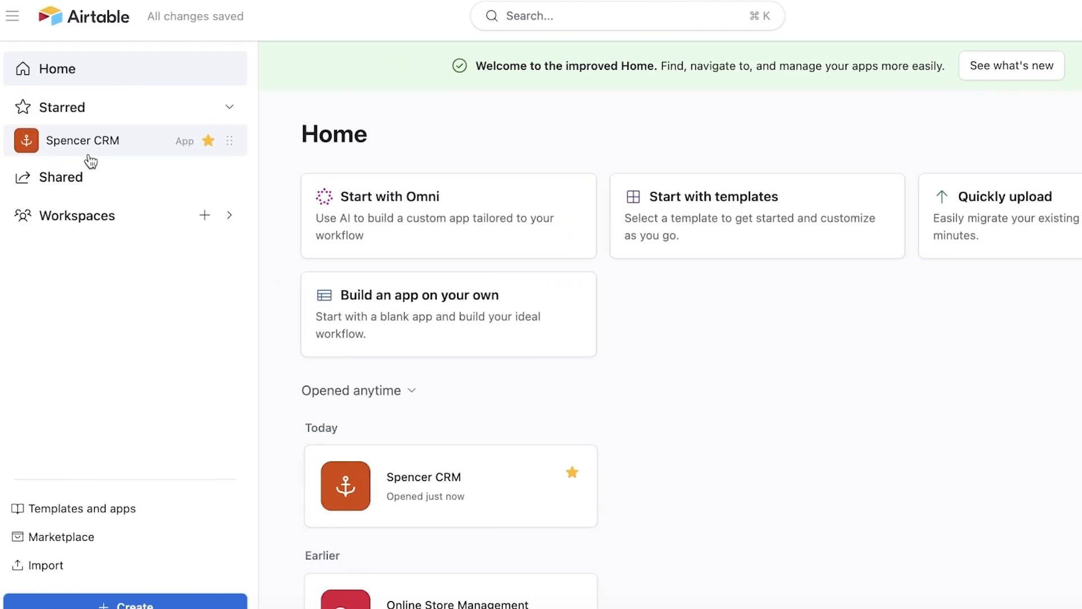
Step: Open the starred Spencer CRM and review its Sales Dashboard, Lead List and Lead Timeline pages with the sidebar expanded
left_click(89, 158)
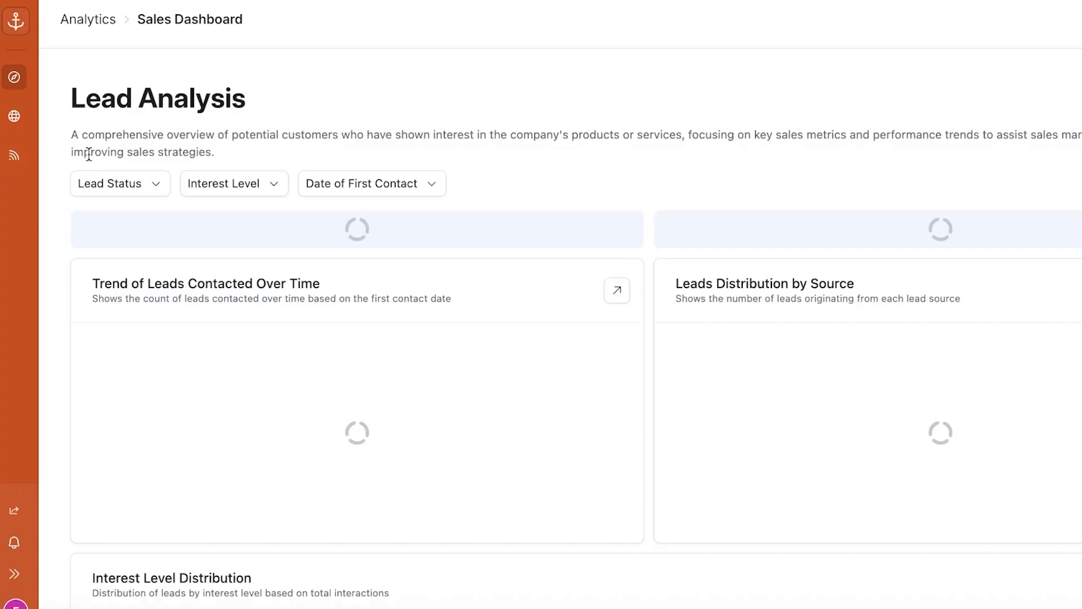
mouse_move(21, 85)
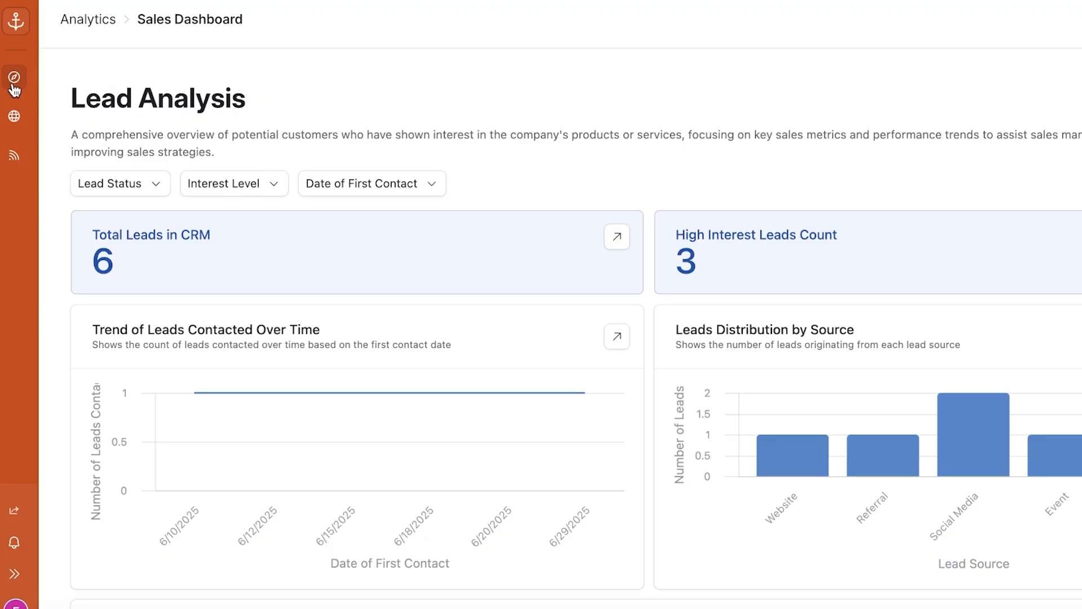
left_click(15, 581)
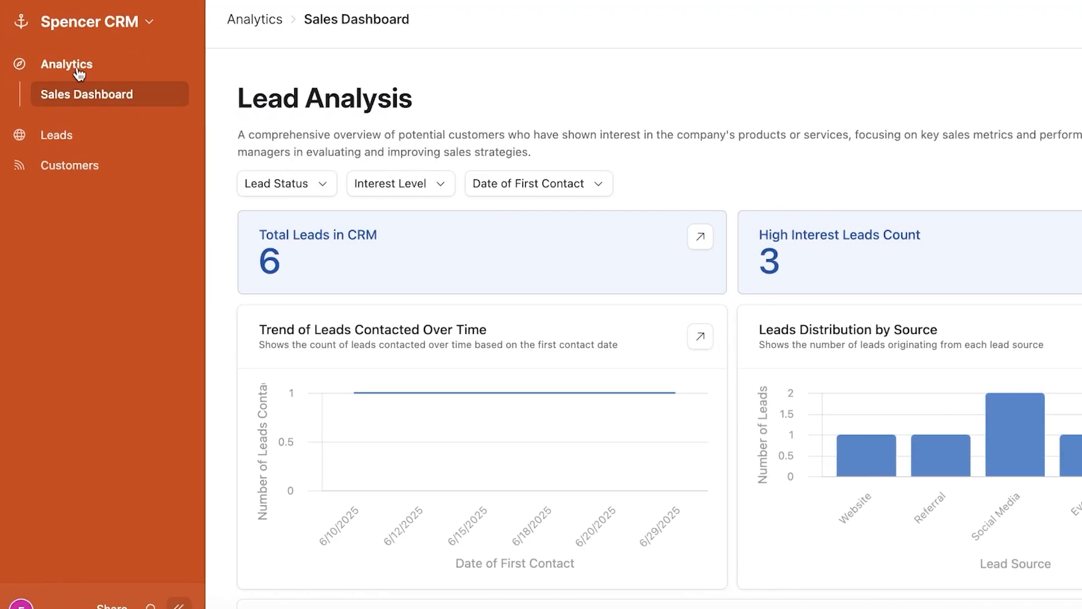
left_click(45, 139)
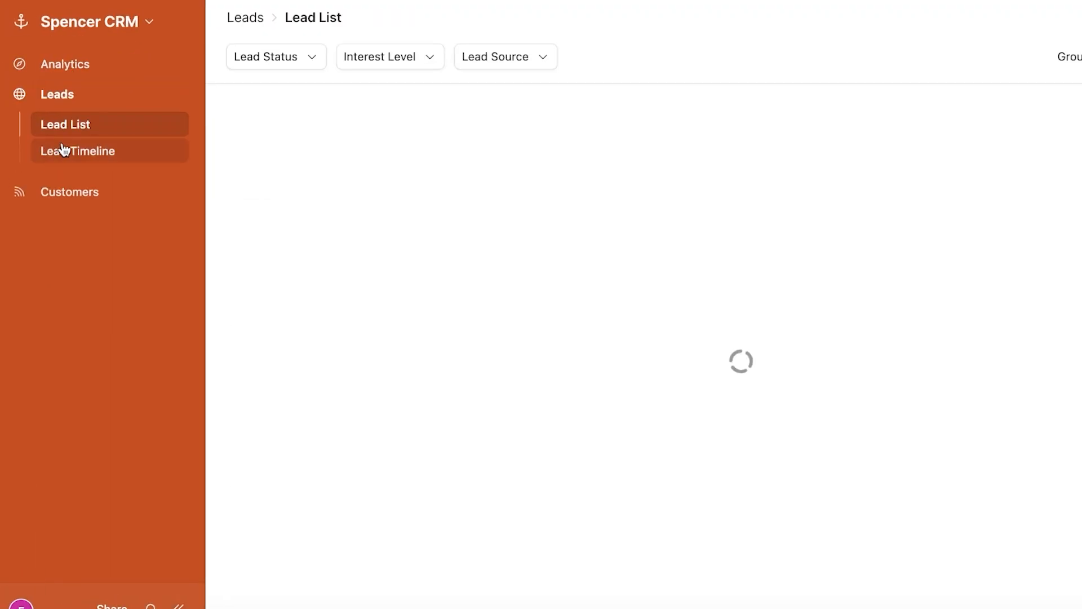
left_click(63, 149)
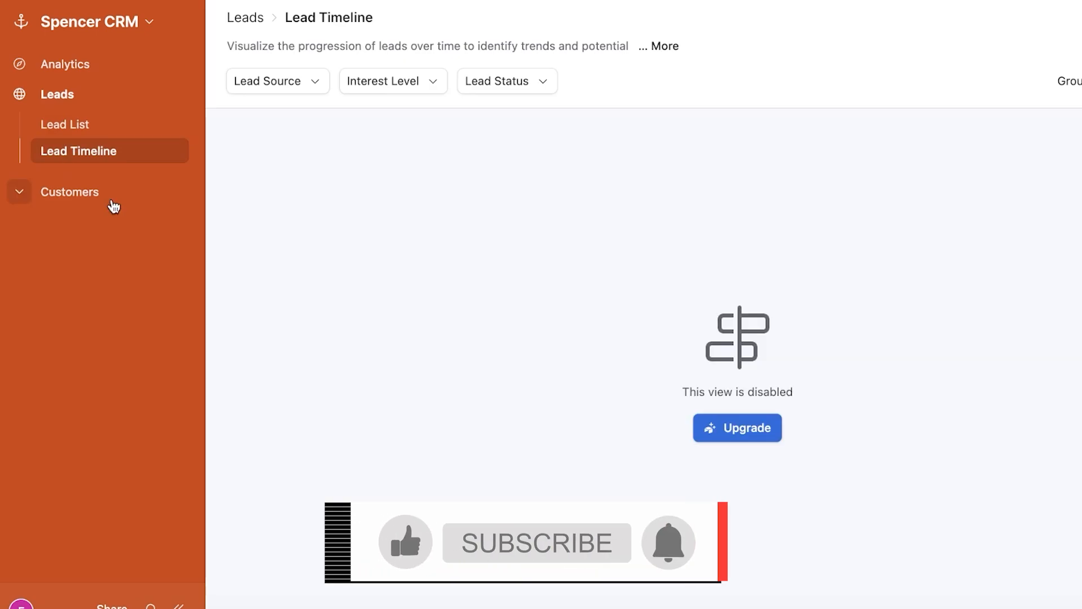
Step: Look at the new-record form and the Lead Source filter options of the Lead Timeline page
left_click(1014, 20)
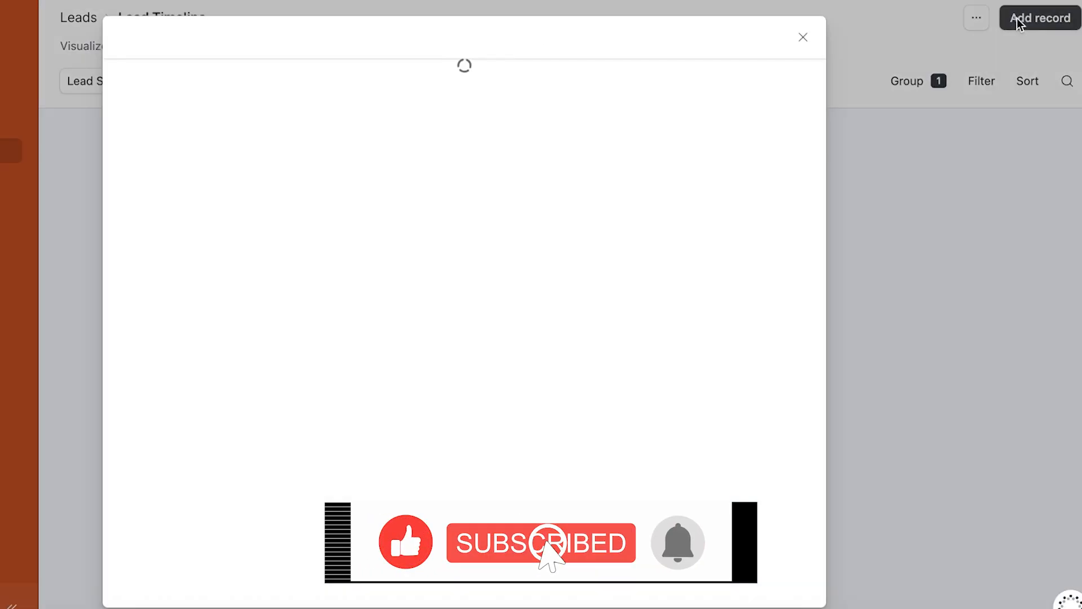
scroll(747, 70, "down", 5)
left_click(802, 37)
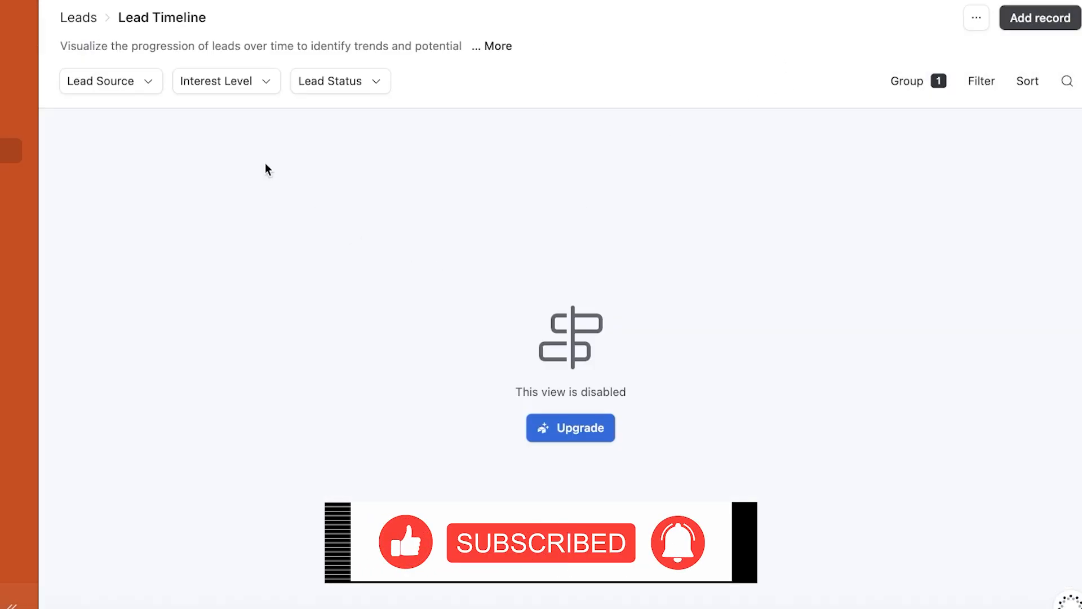
left_click(95, 83)
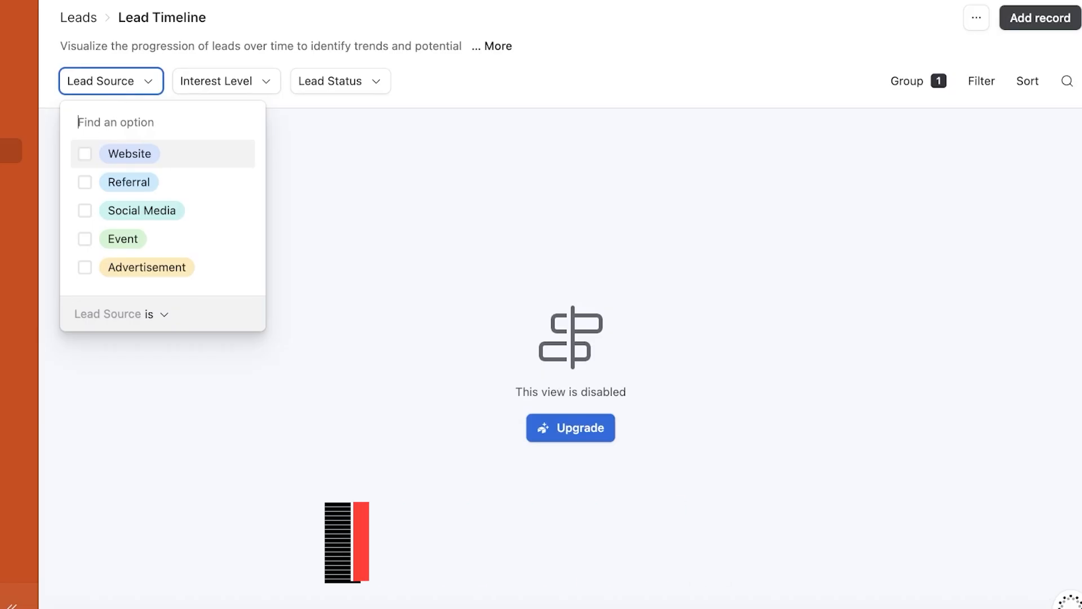
Step: Review the Customers pages and the Sales Dashboard charts down to Interest Level Distribution, and view the account options
left_click(4, 179)
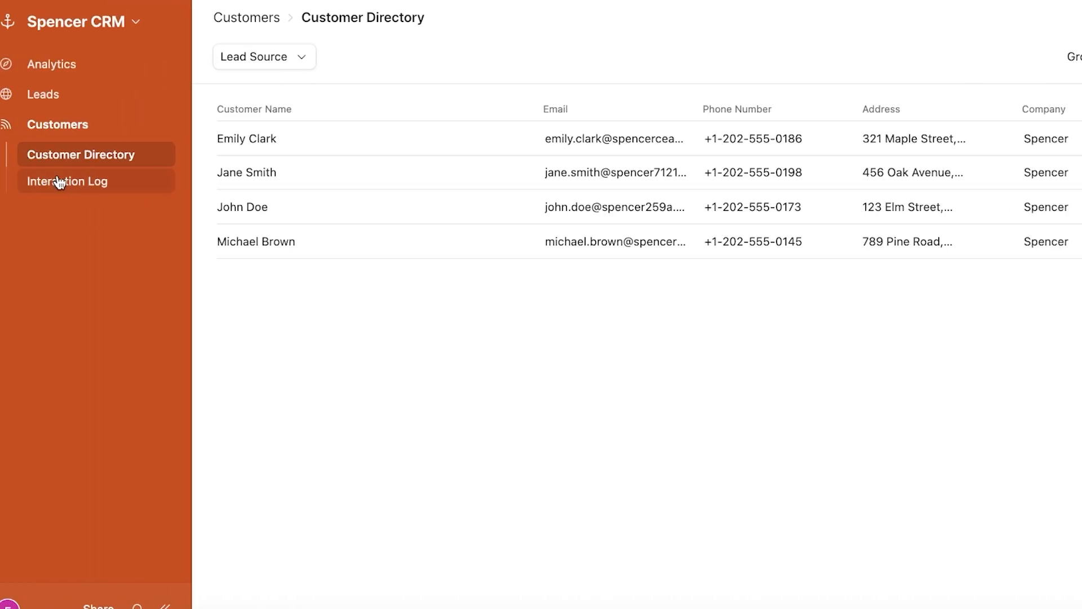
left_click(65, 176)
left_click(66, 164)
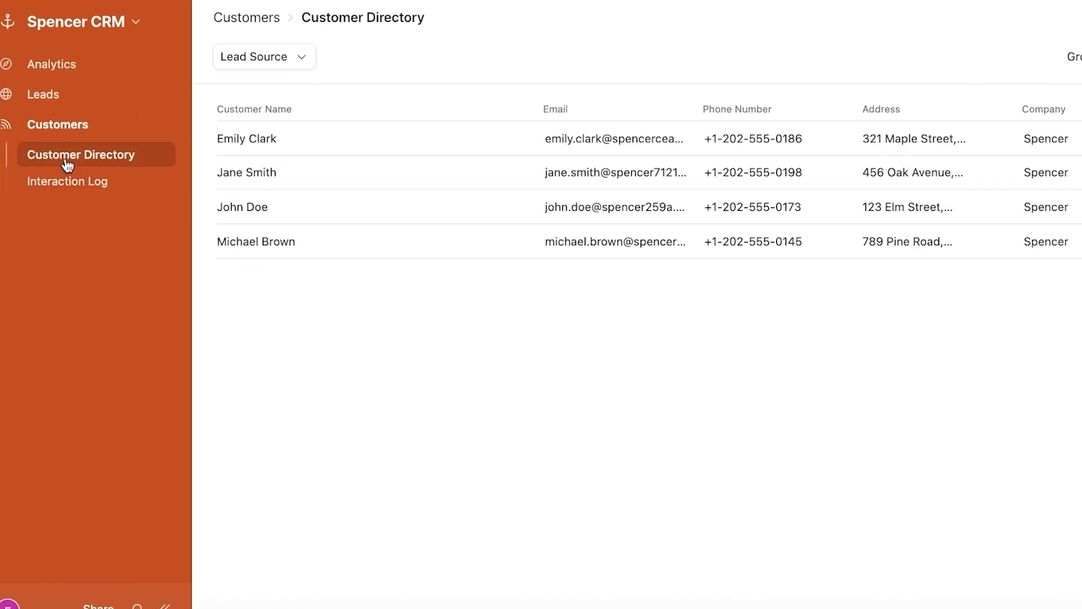
left_click(66, 65)
scroll(449, 259, "down", 5)
scroll(299, 46, "up", 5)
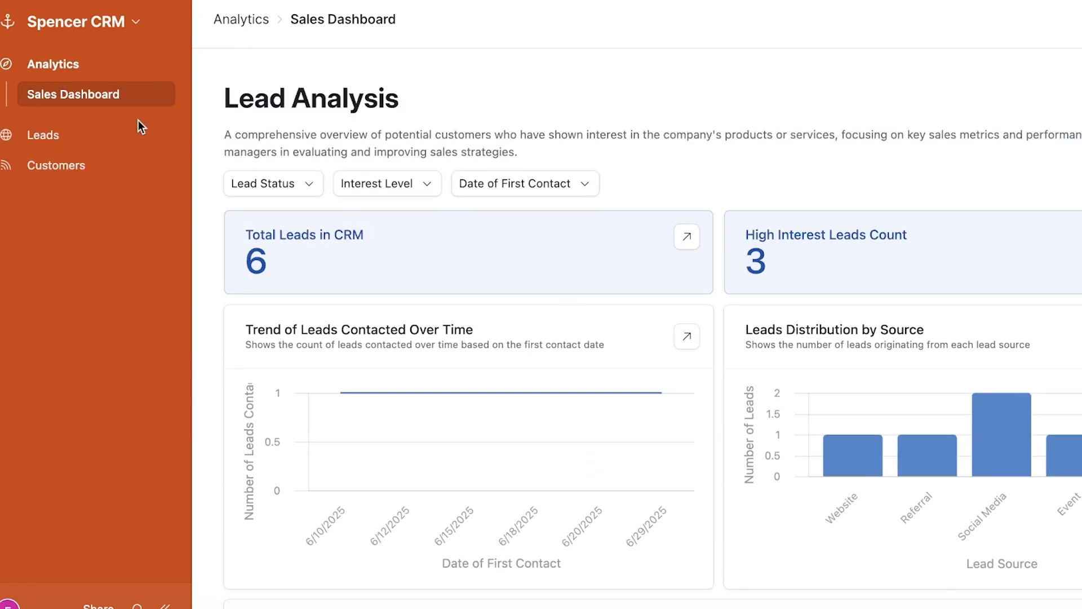
scroll(214, 420, "down", 5)
left_click(8, 605)
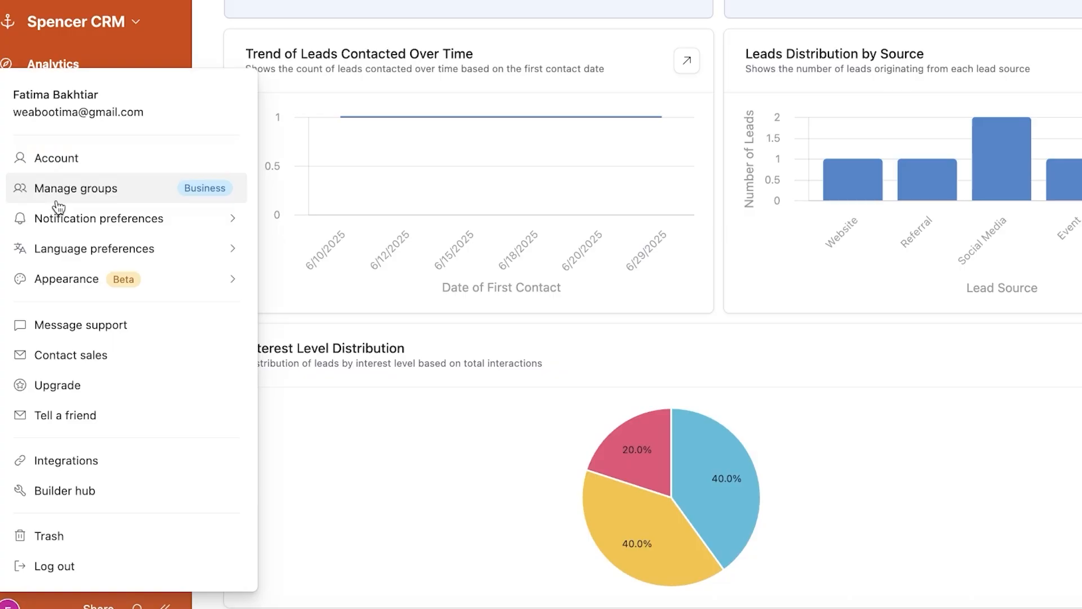
Step: Return to the home page and examine the management options available for the Spencer CRM app
left_click(8, 24)
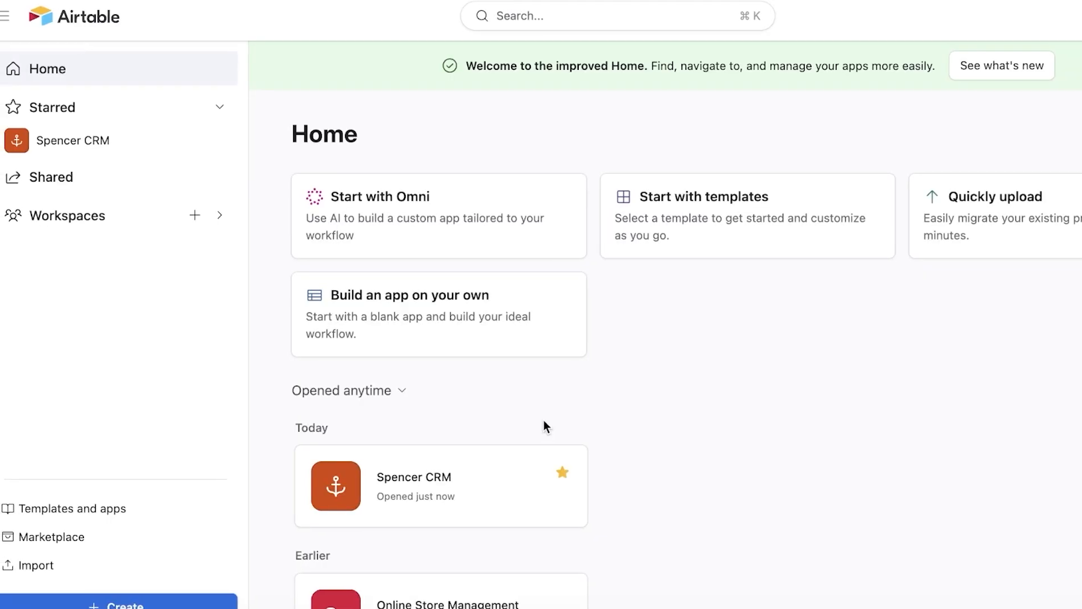
scroll(480, 332, "down", 3)
scroll(480, 333, "up", 2)
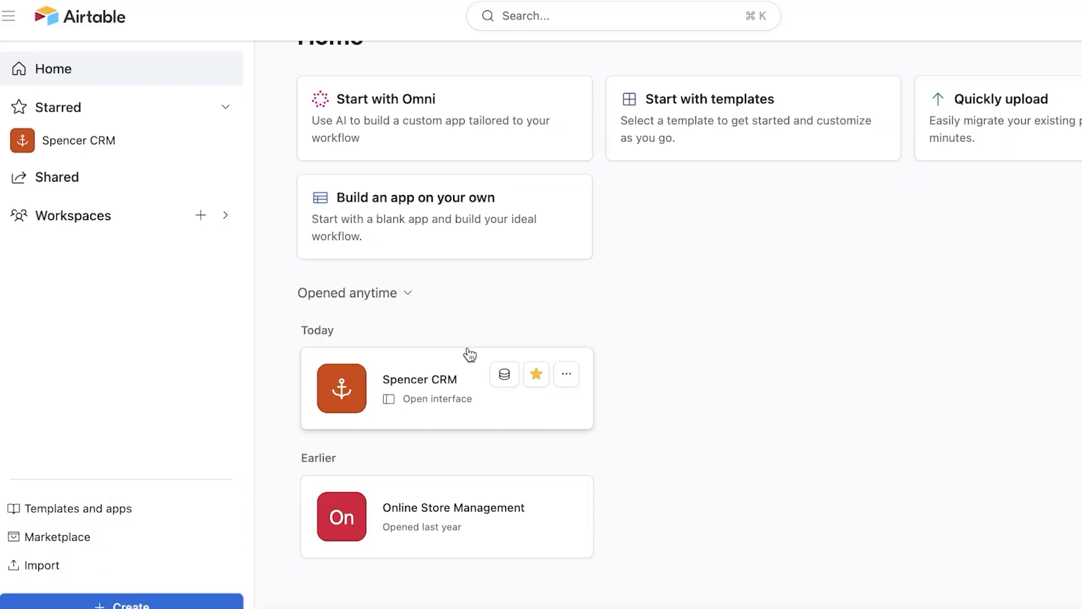
scroll(491, 394, "up", 1)
left_click(566, 417)
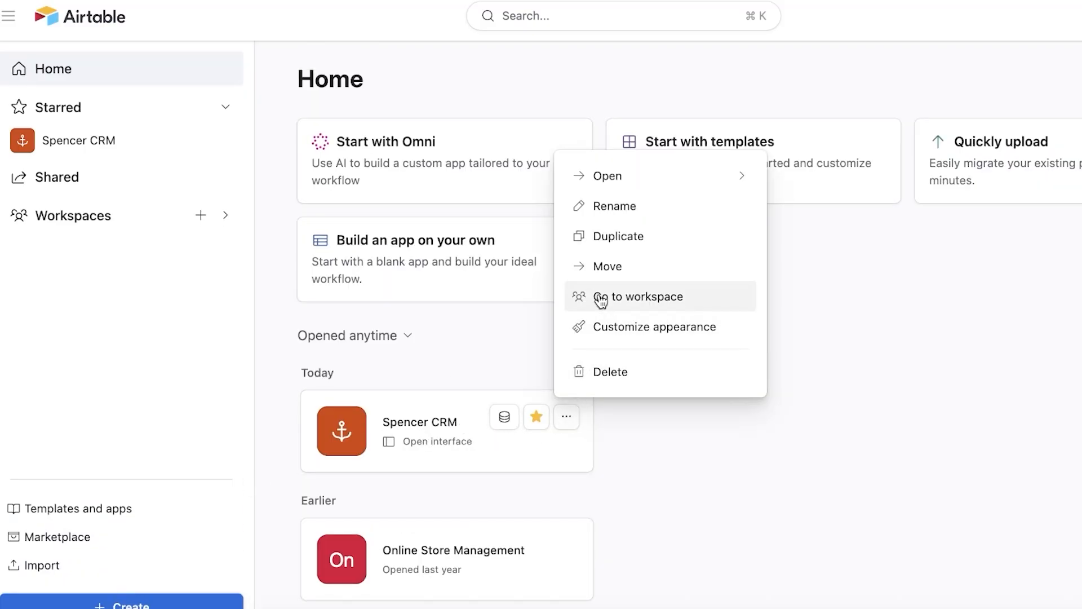
left_click(857, 348)
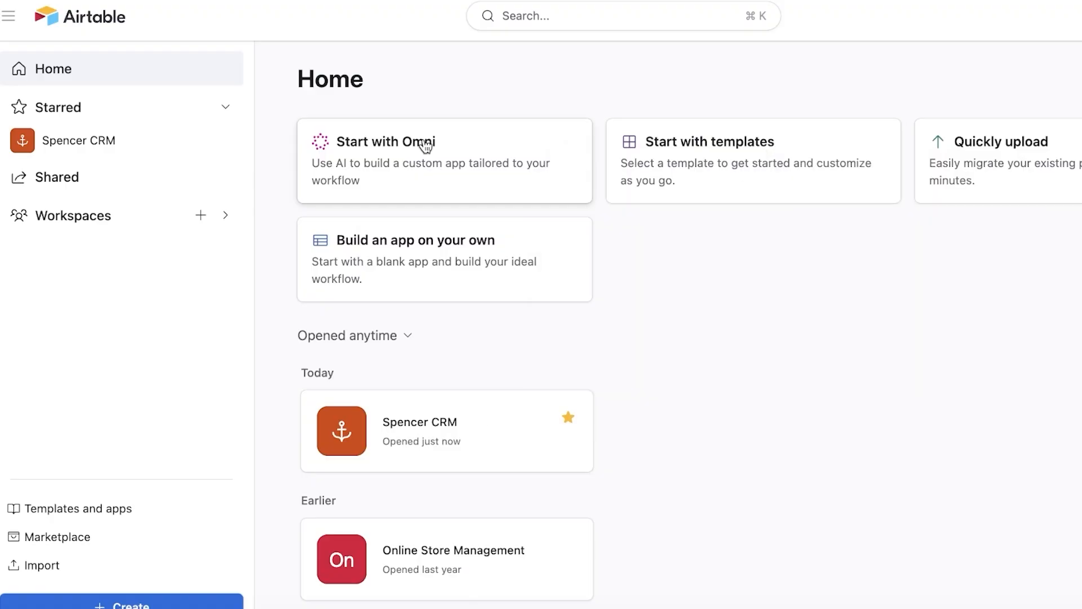
Step: Build a new app with Omni from the prompt "create a crm with leads, contacts, and sales pipeline in kanban boards"
left_click(385, 245)
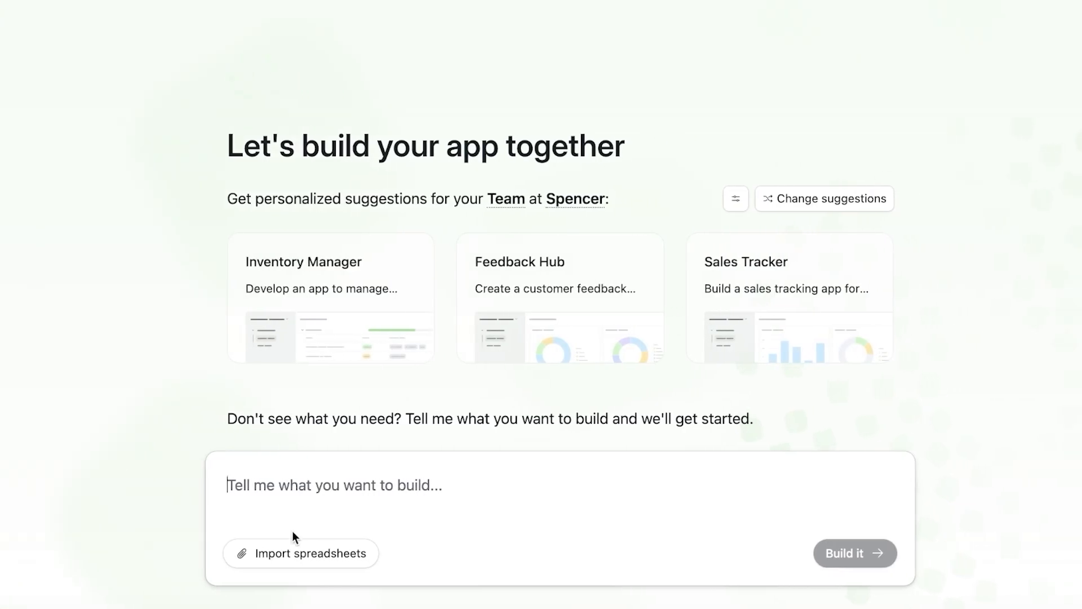
left_click(281, 479)
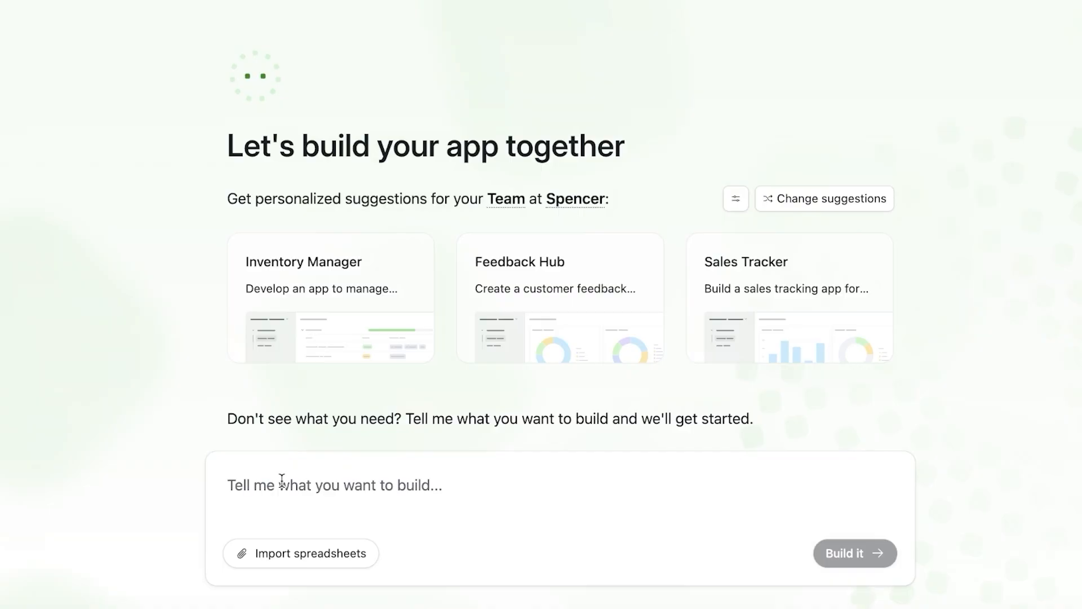
type("cre")
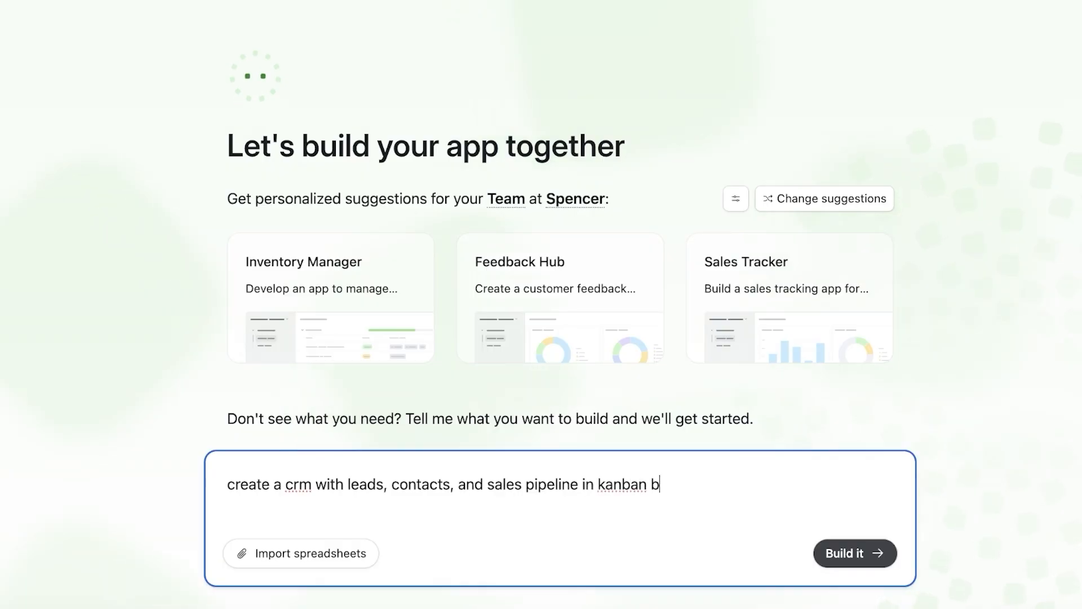
type("oards")
key("Return")
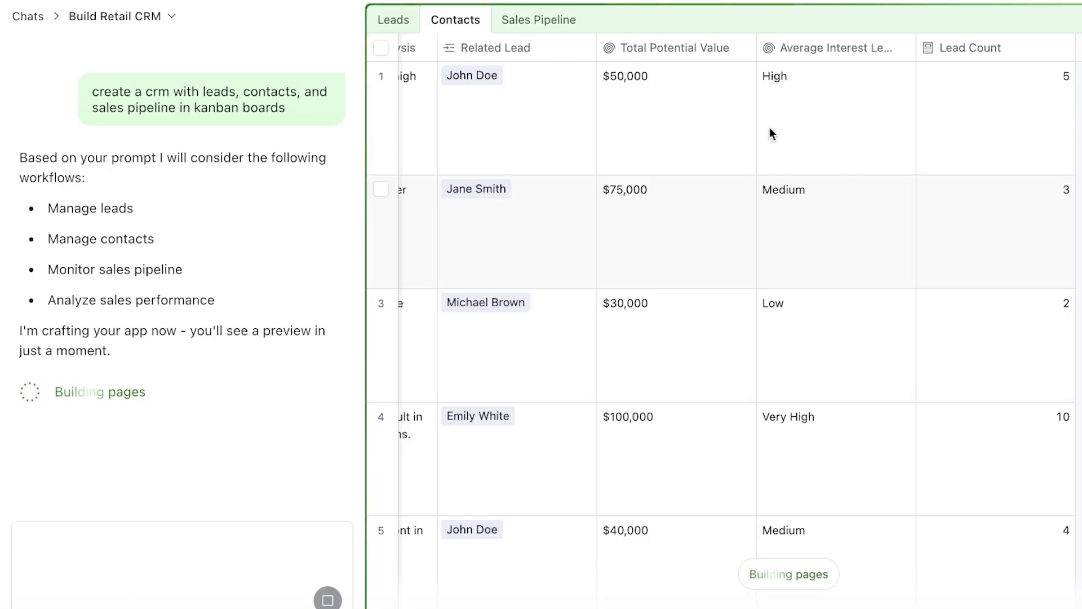
Step: Inspect the Sales Pipeline table and its stage summaries in the app preview while the pages are being built
left_click(540, 19)
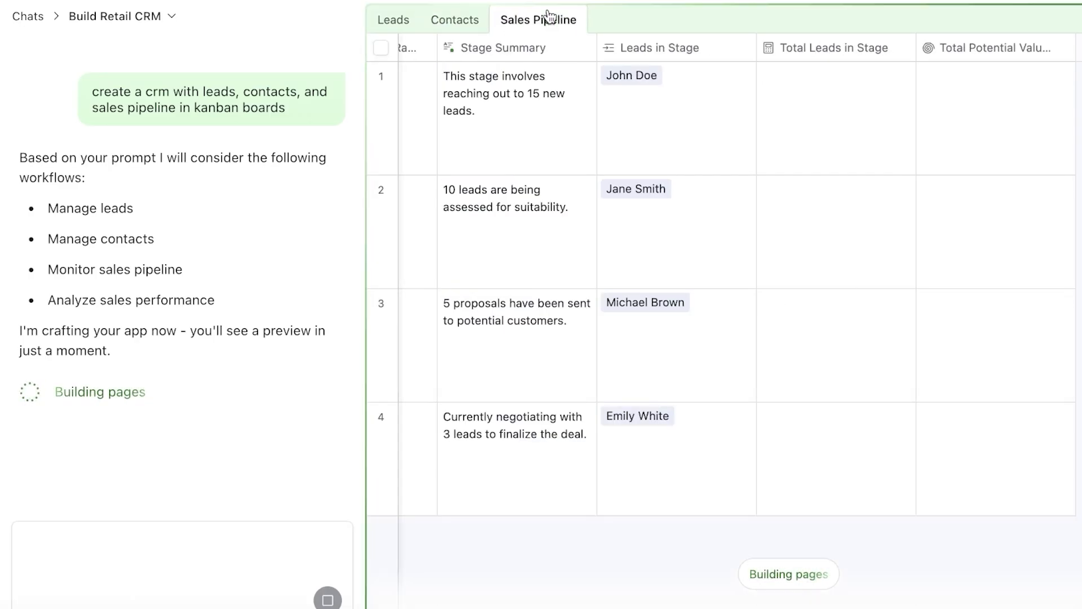
left_click(538, 79)
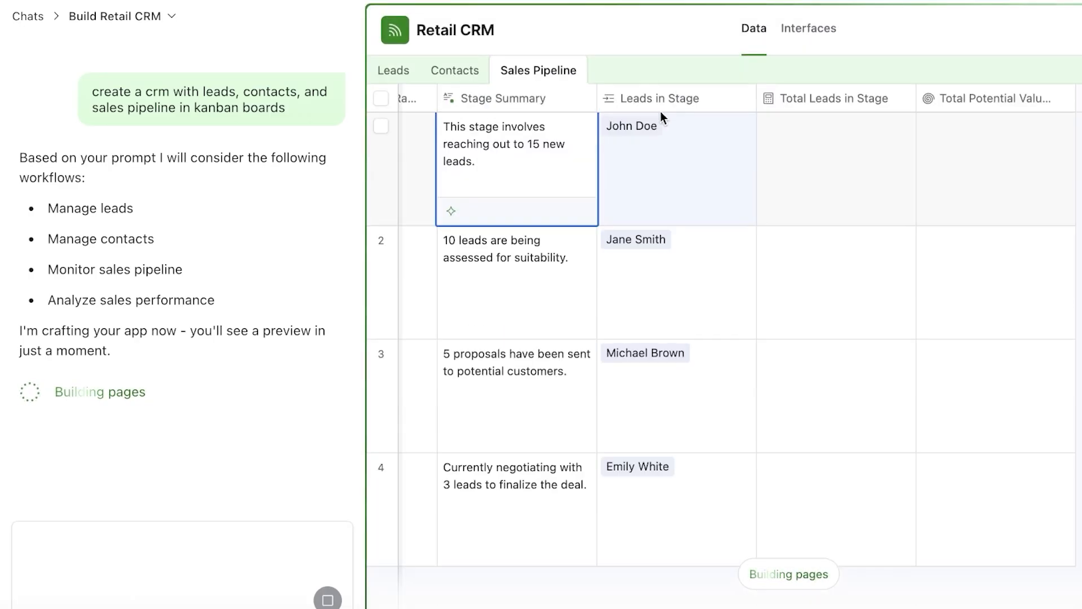
left_click(517, 205)
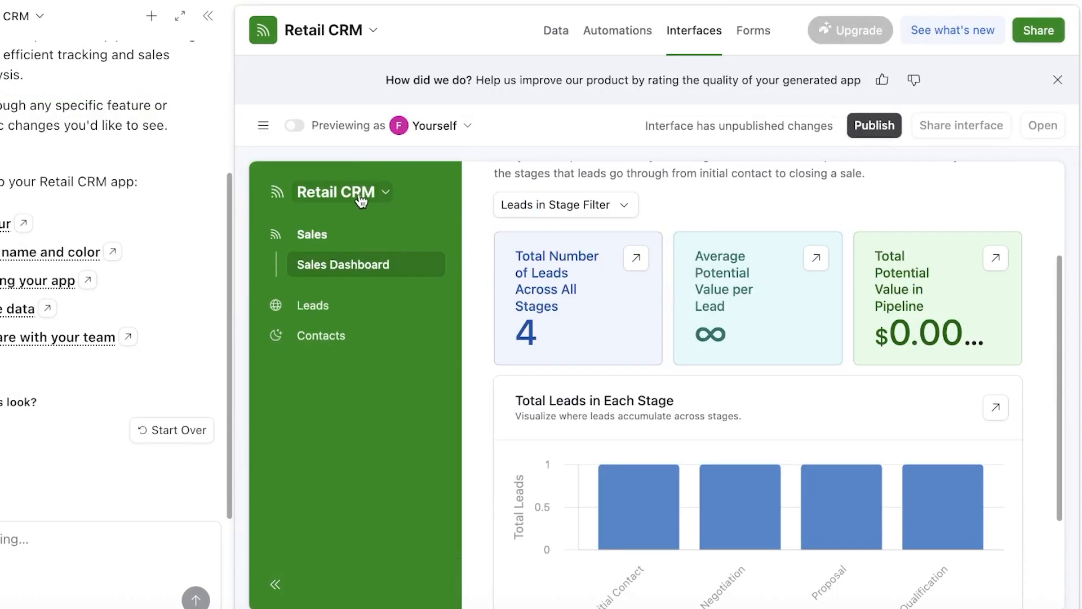
Step: Review the Sales Dashboard, Lead List and Lead Kanban pages of the generated Retail CRM
left_click(360, 199)
left_click(360, 199)
scroll(787, 290, "up", 3)
scroll(674, 305, "down", 5)
left_click(338, 303)
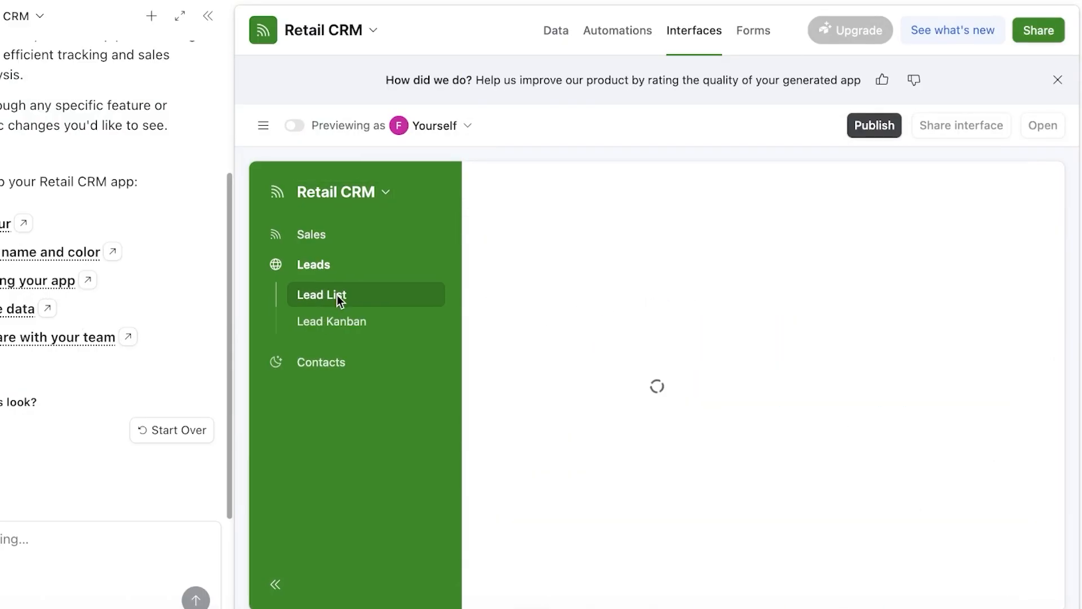
left_click(335, 326)
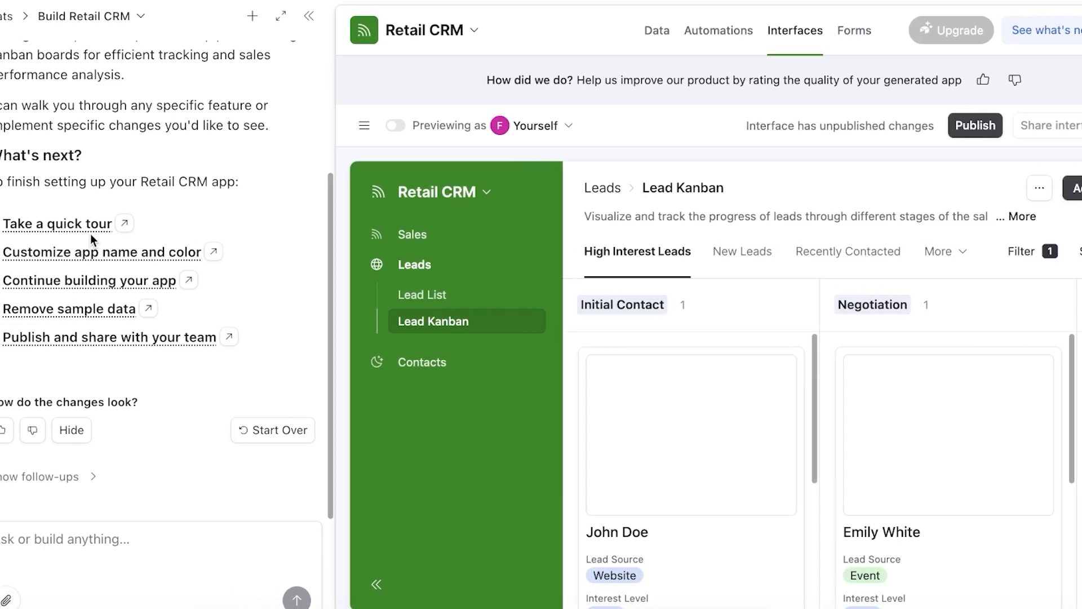
Step: Continue building the Retail CRM by asking Omni to "create a pipeline for sales"
left_click(150, 285)
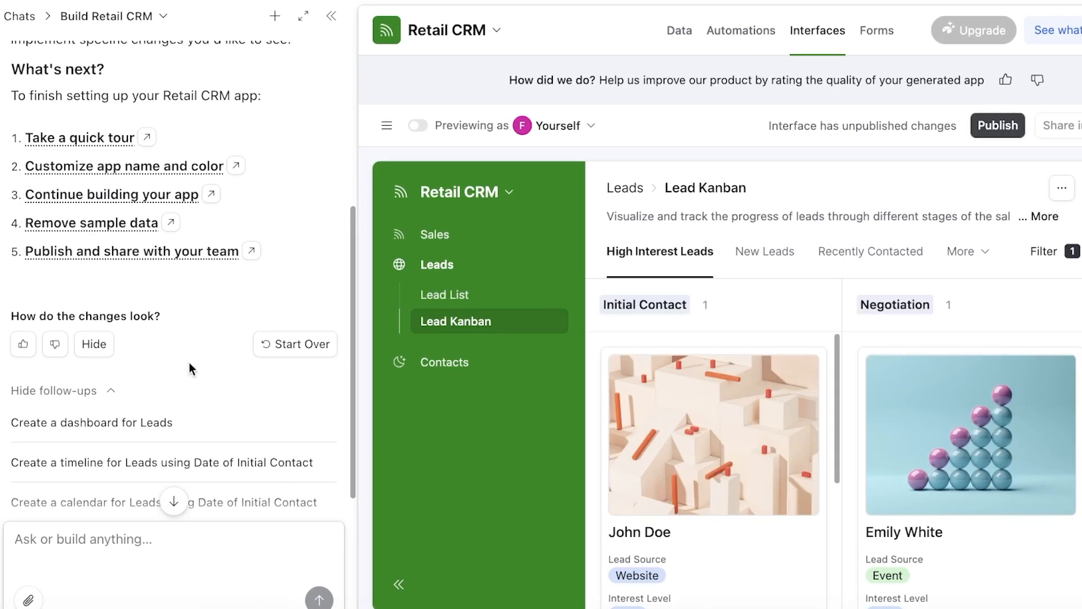
left_click(158, 563)
type("cre")
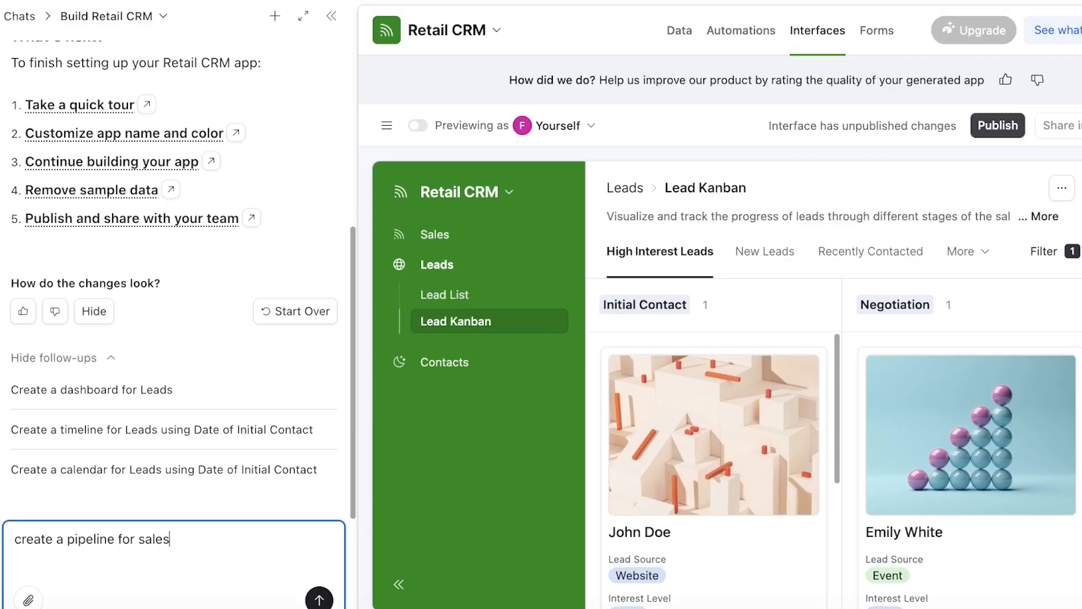
type("ate a pipeline for sales")
key("Return")
Step: Check the Sales Dashboard, then compare the Lead Kanban page with the new Sales Pipeline Kanban page
left_click(433, 237)
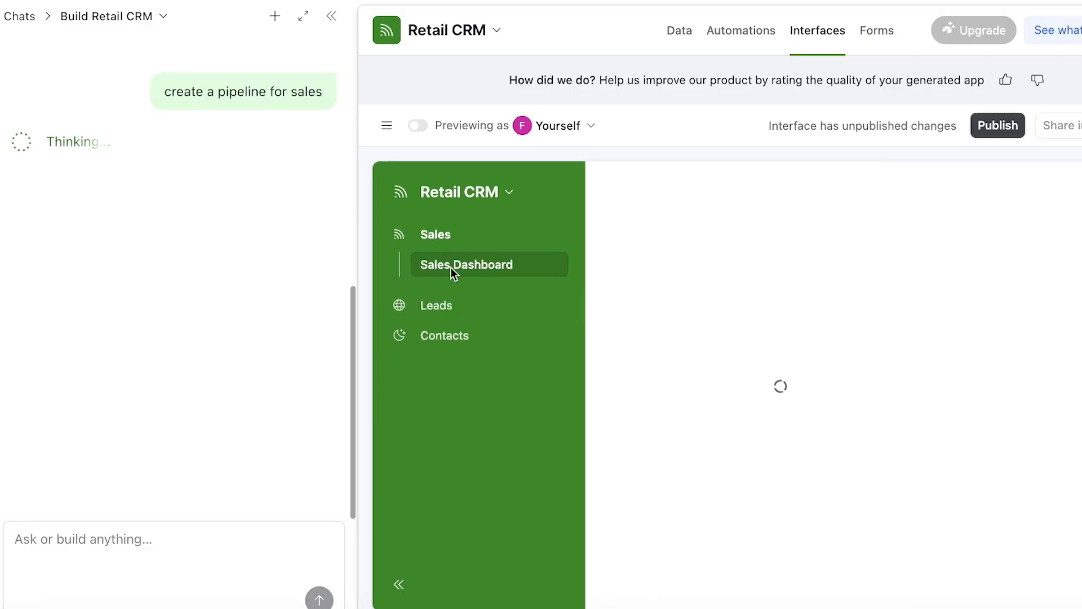
scroll(789, 270, "down", 3)
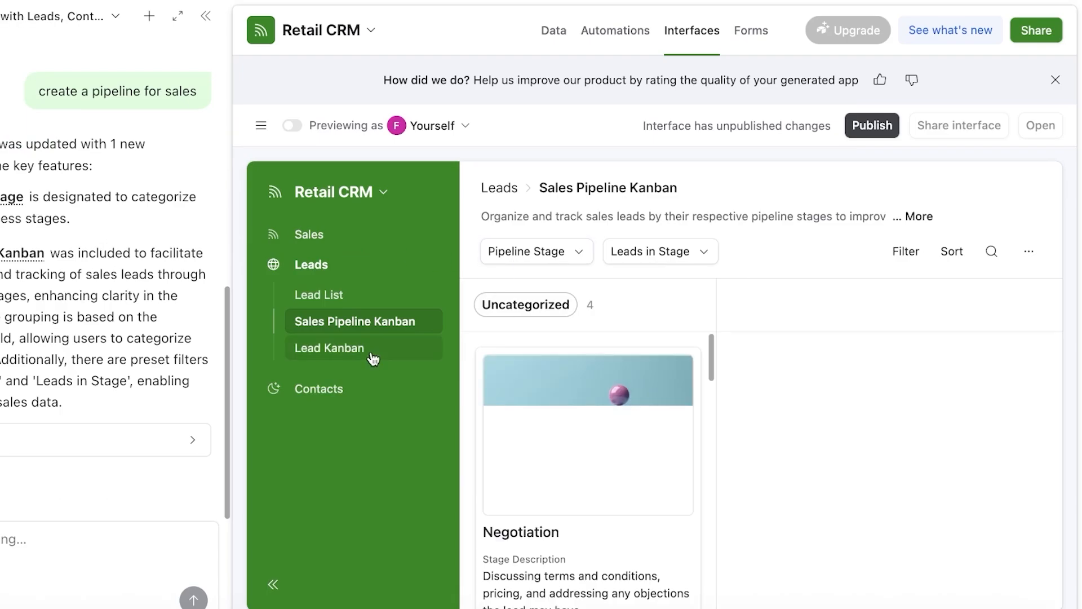
left_click(325, 352)
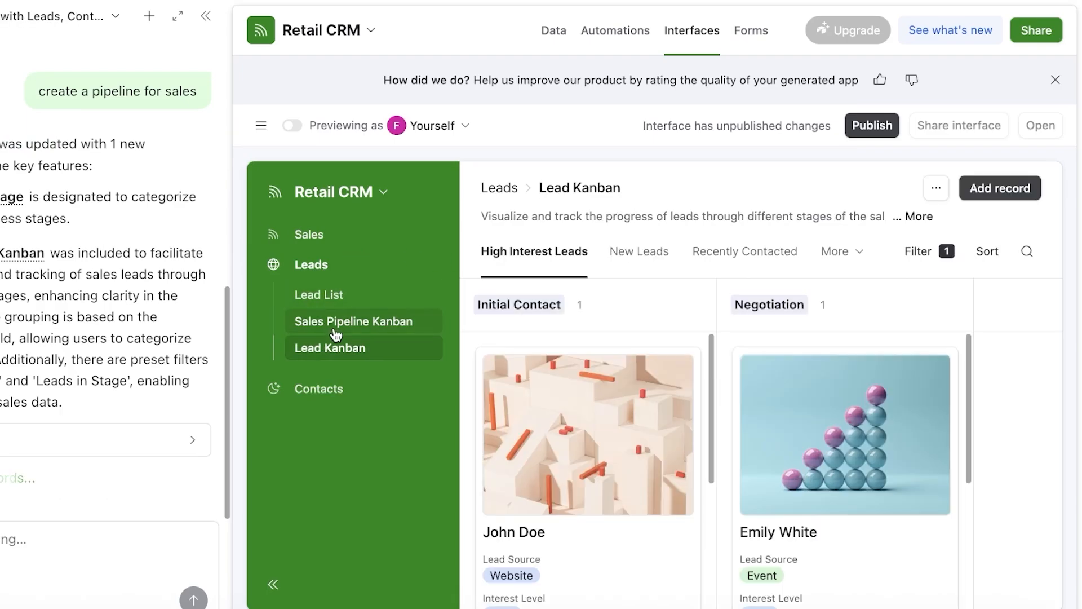
left_click(334, 322)
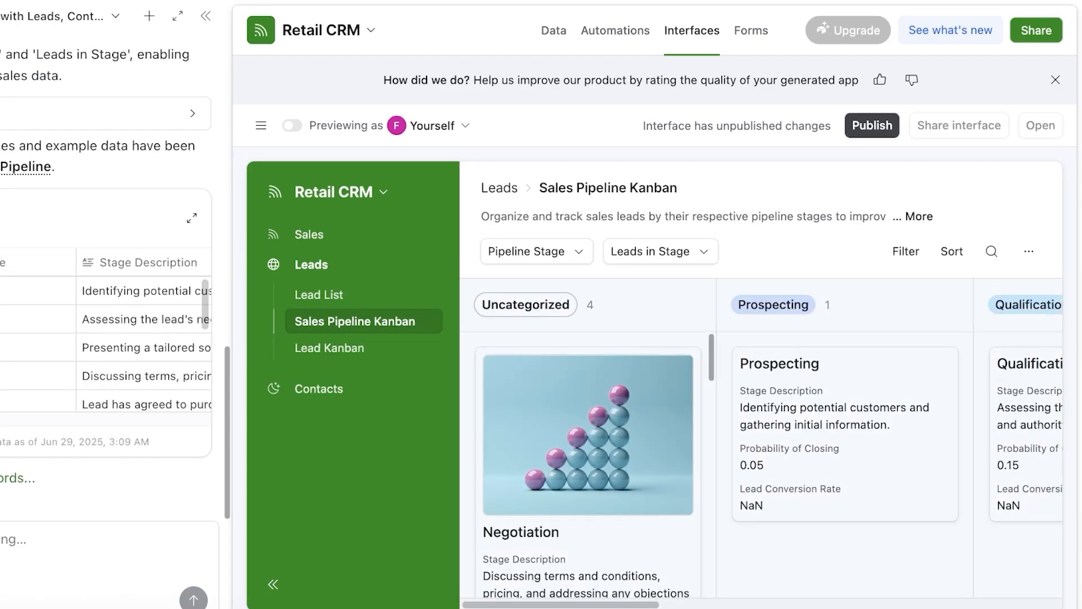
Step: Examine the Sales Pipeline Kanban settings, the Negotiation card's record details and the remaining board content
left_click(736, 592)
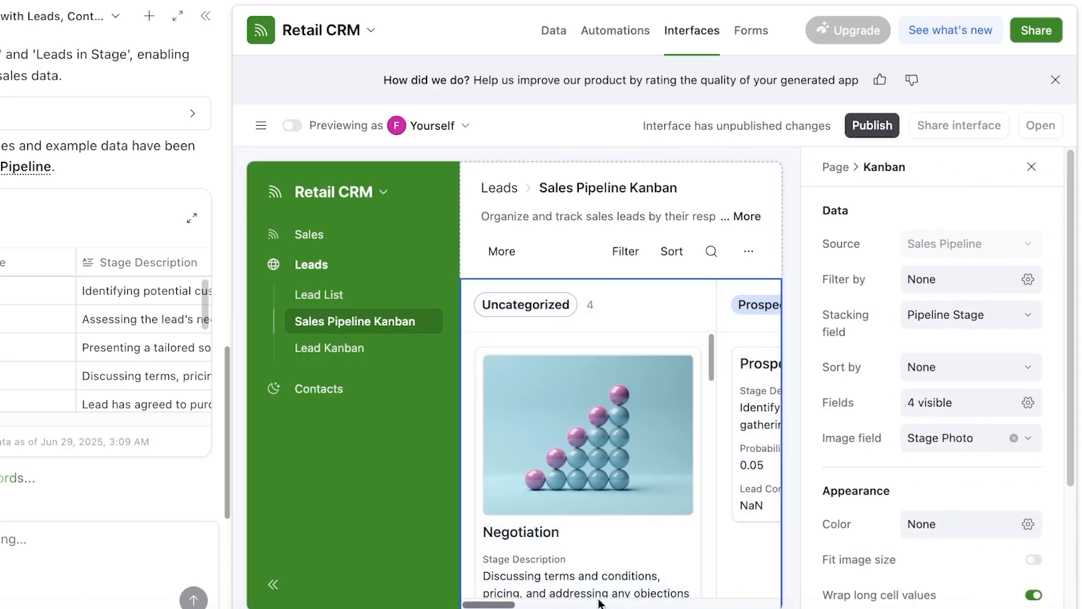
left_click(1033, 166)
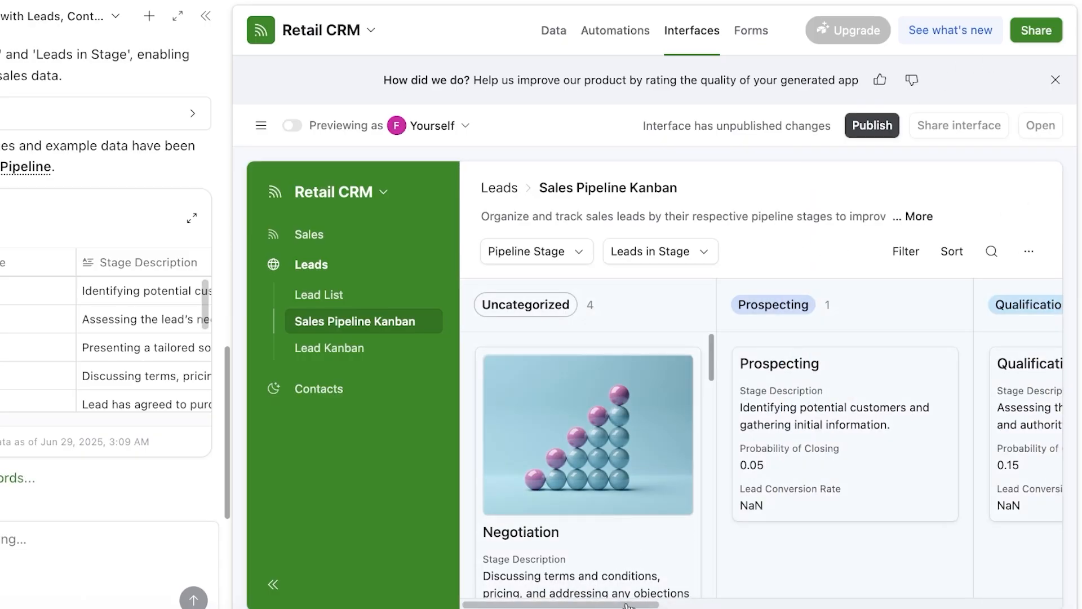
left_click(780, 599)
scroll(872, 362, "down", 5)
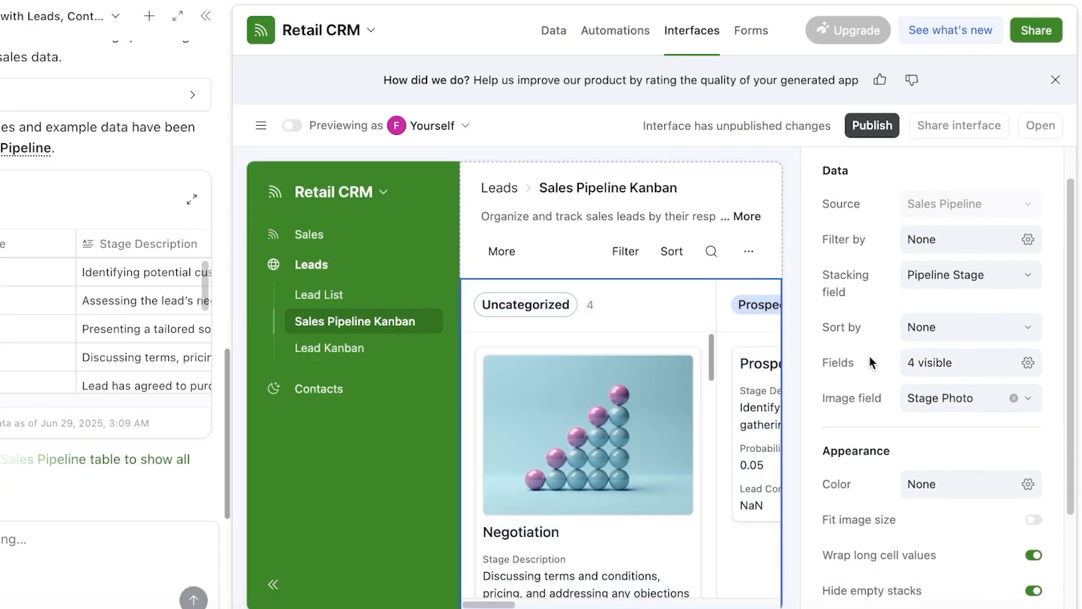
left_click(599, 421)
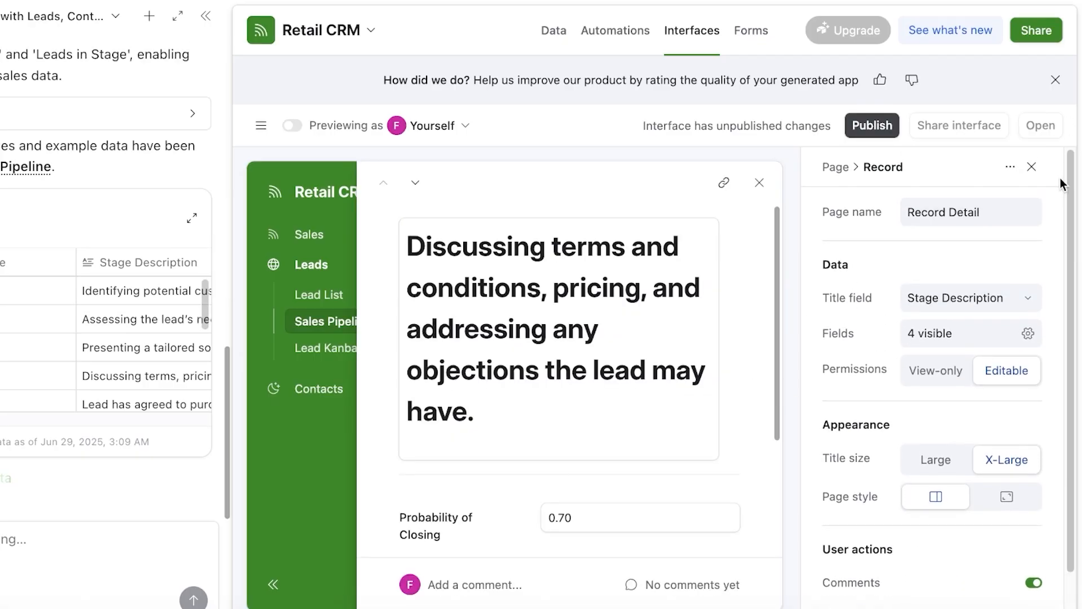
left_click(1068, 166)
left_click(1039, 184)
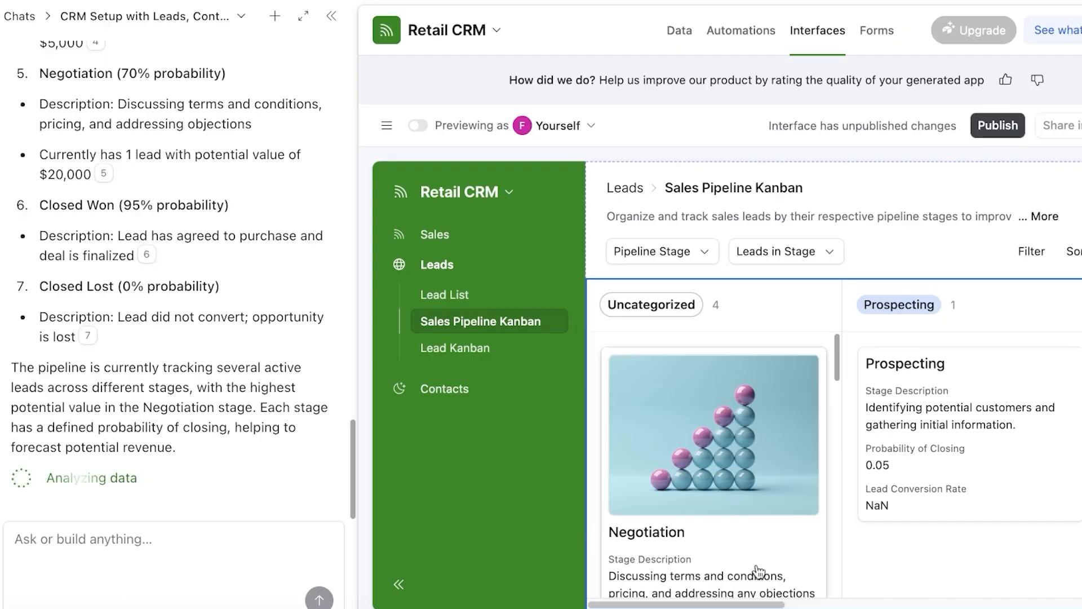
scroll(789, 507, "down", 10)
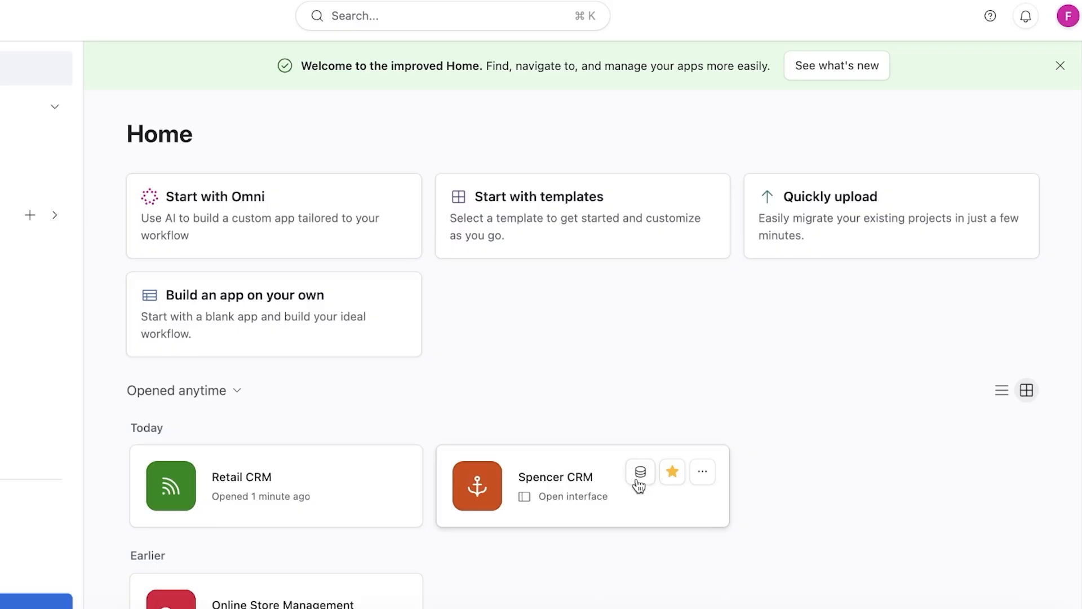
Step: Delete the Retail CRM app from the home page
scroll(639, 450, "down", 3)
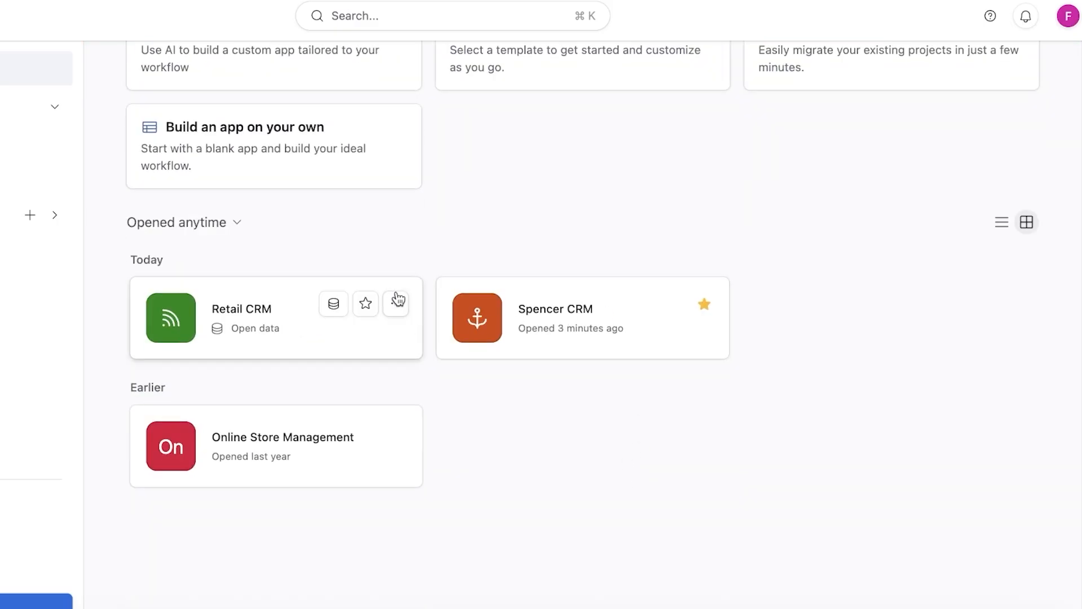
left_click(396, 303)
left_click(448, 533)
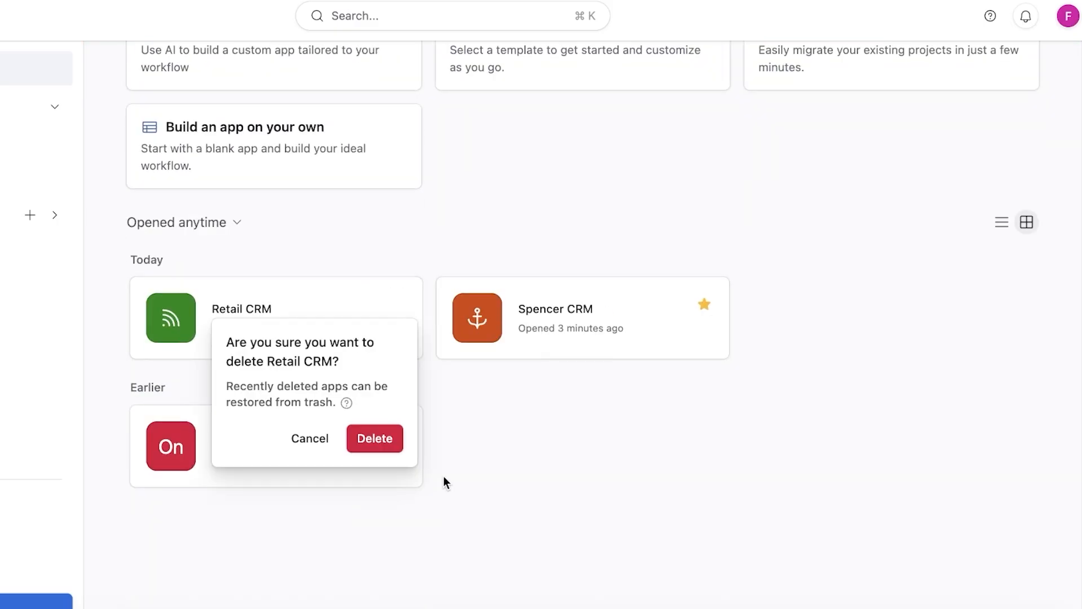
left_click(377, 442)
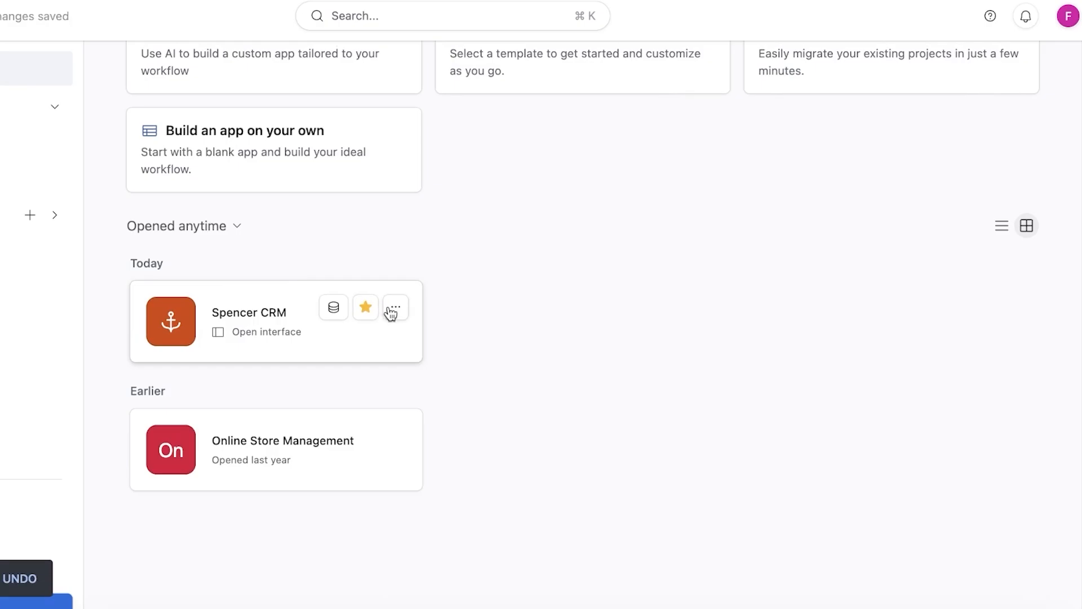
Step: Delete the Spencer CRM app from the home page
left_click(391, 312)
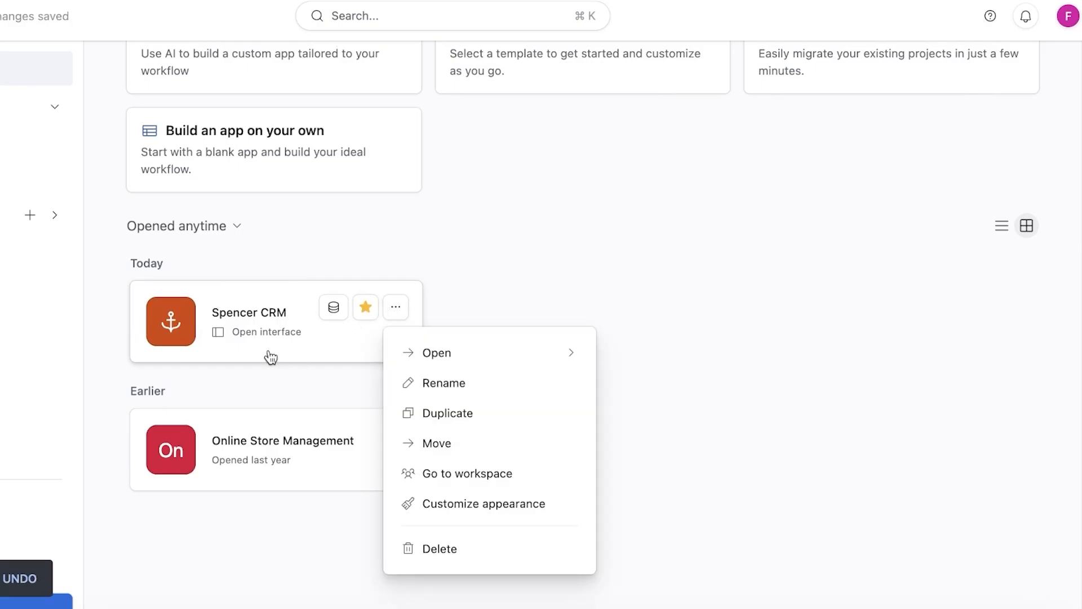
left_click(427, 550)
left_click(396, 445)
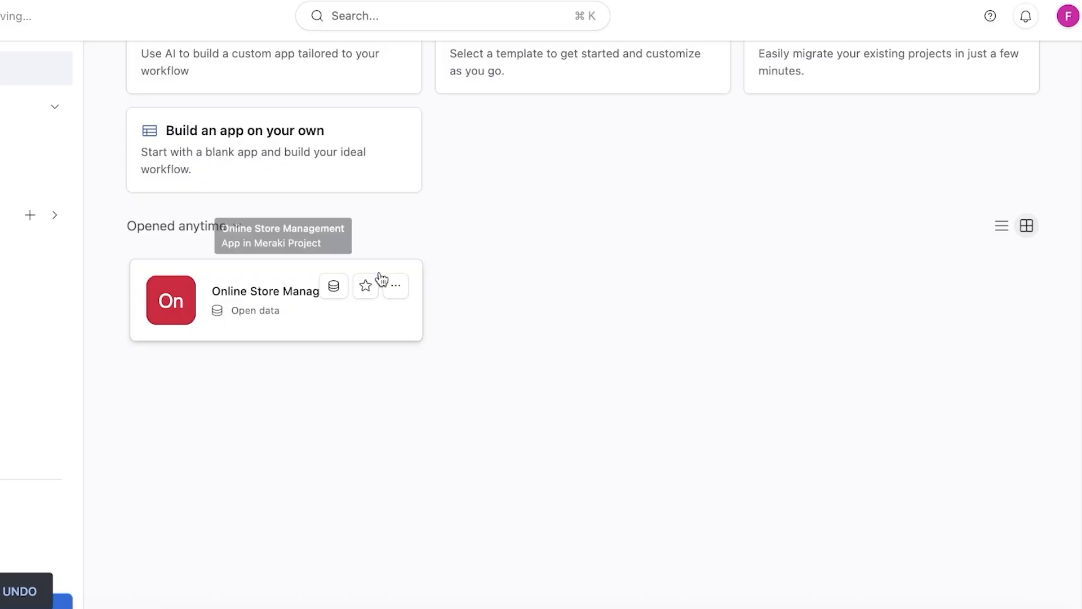
Step: Delete the Online Store Management app from the home page
left_click(394, 285)
left_click(402, 497)
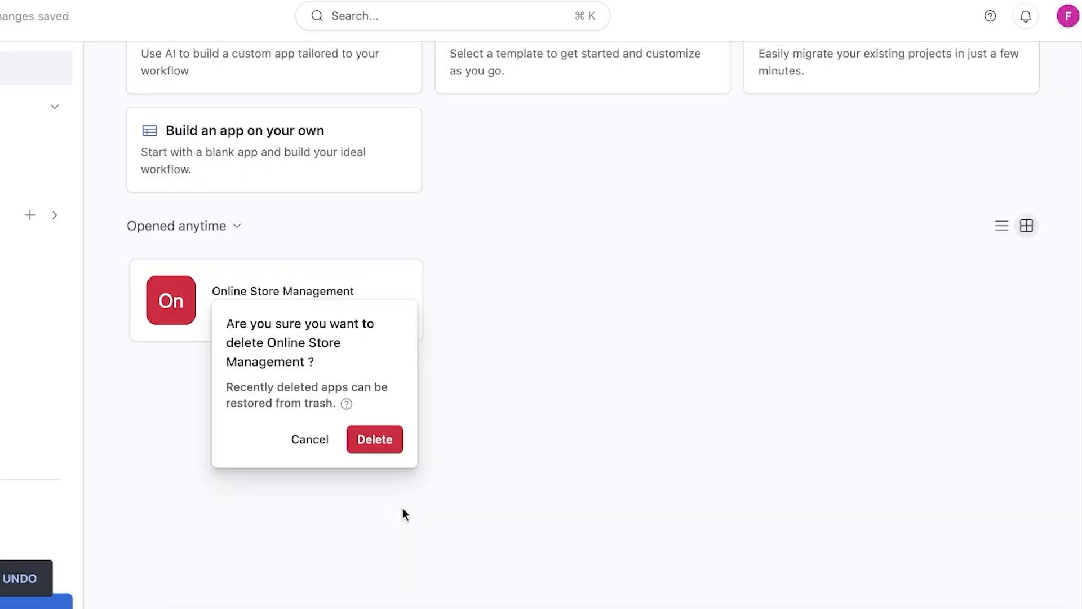
left_click(382, 450)
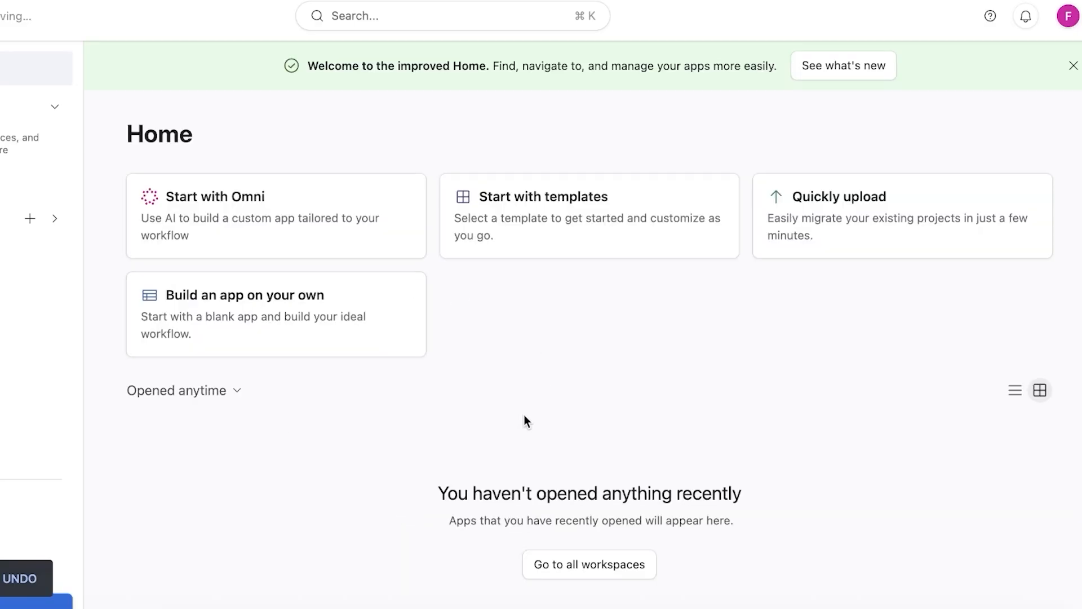
Step: View the home page with the sidebar expanded and look through the account options, including Manage groups
left_click(25, 21)
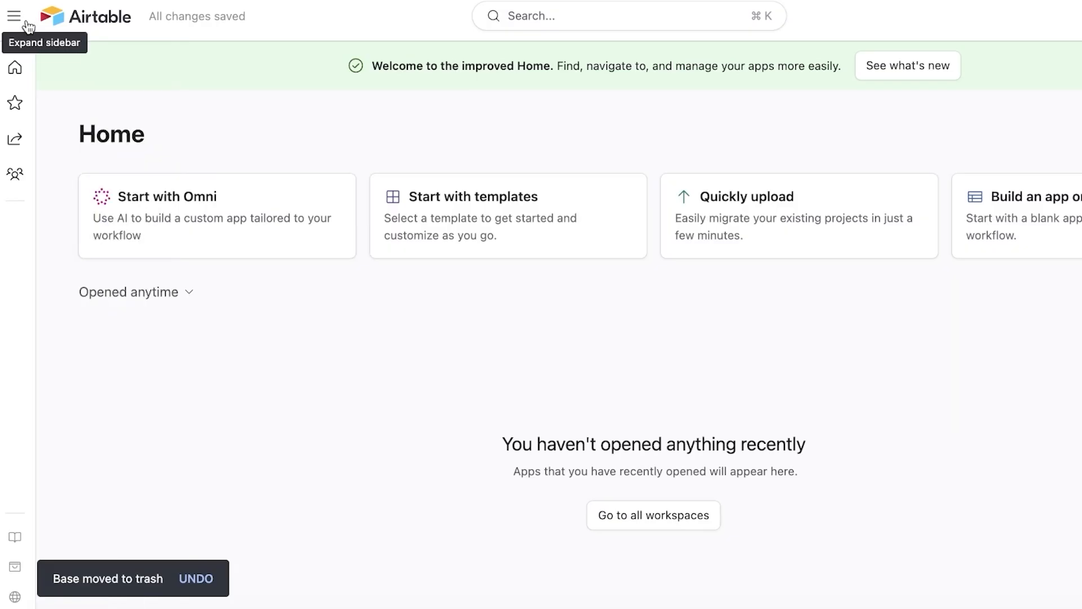
left_click(14, 17)
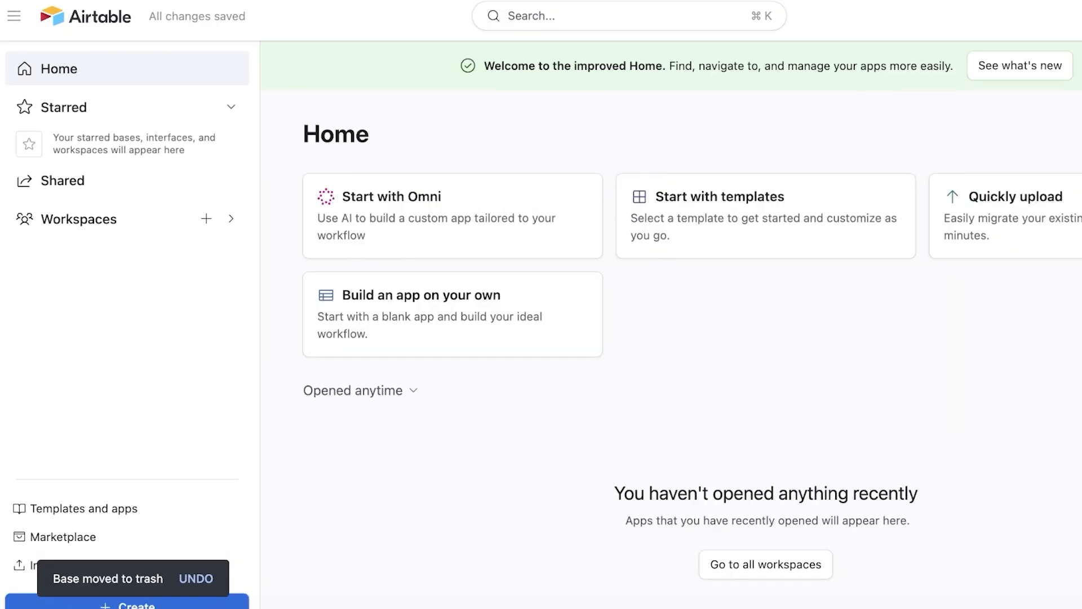
left_click(1067, 16)
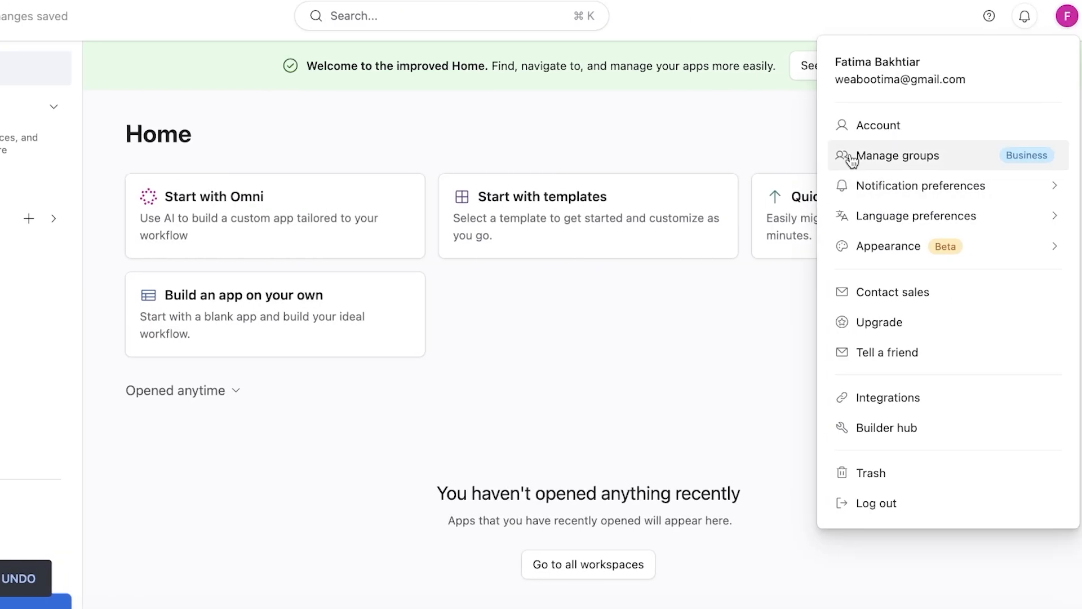
left_click(896, 156)
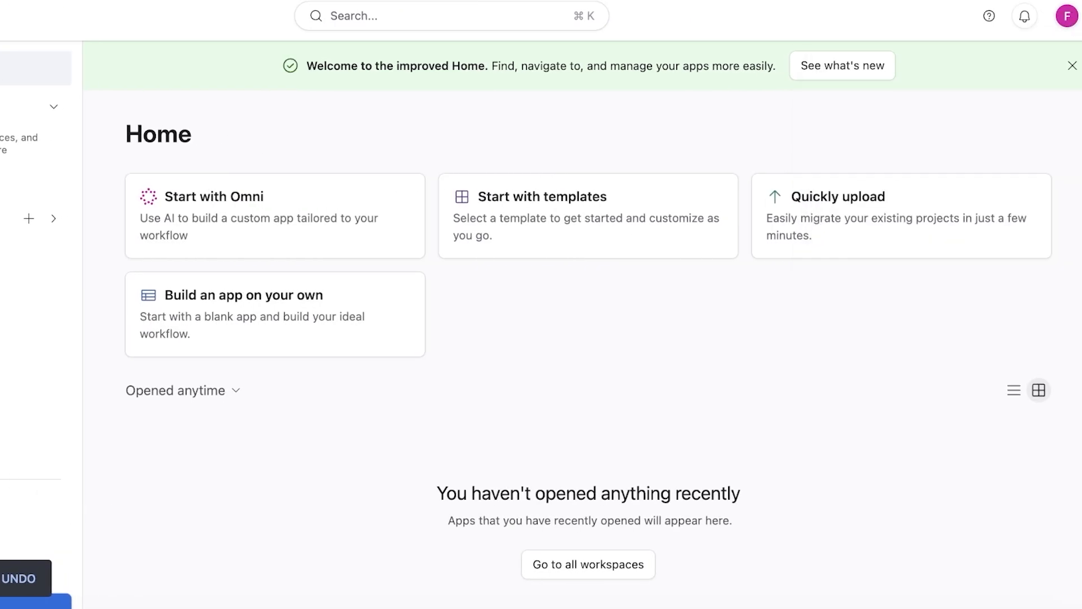
left_click(1065, 19)
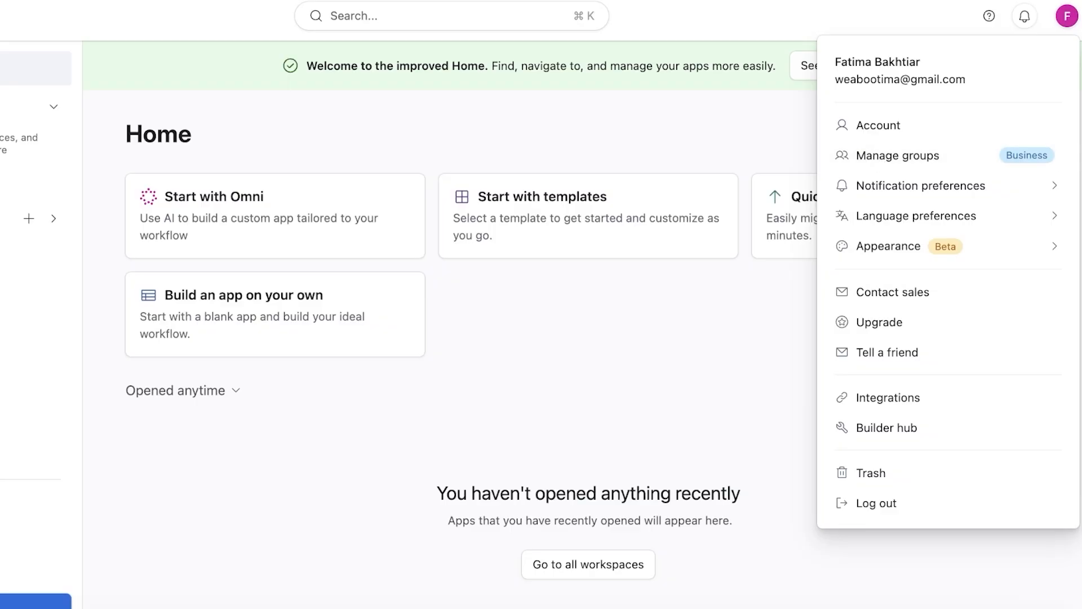
Step: Look up "airtable" in the browser and open Airtable's pricing page to view the available plans
type("airtable")
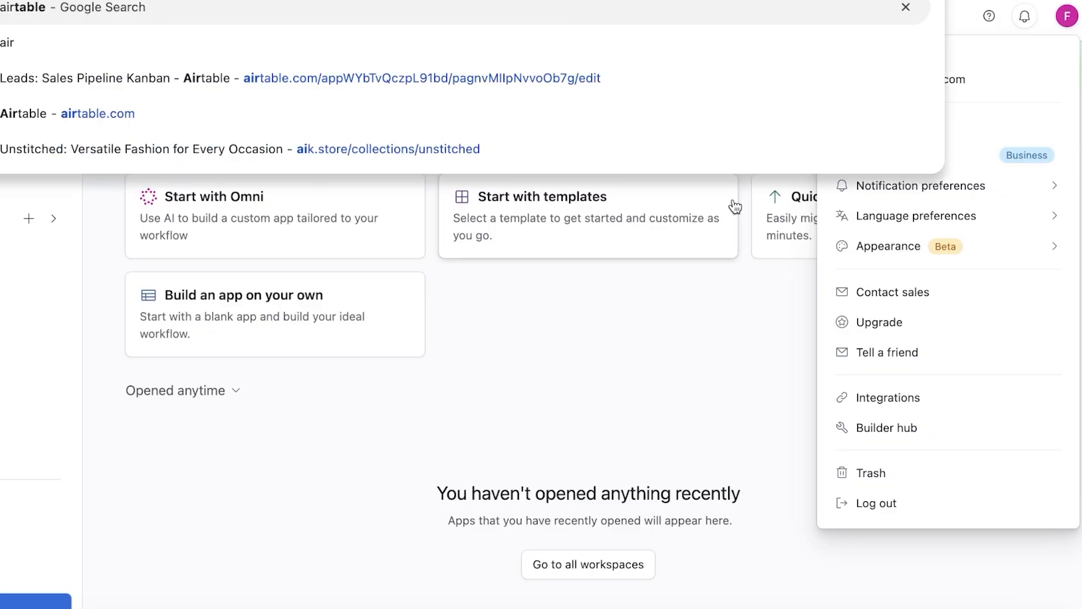
key("Return")
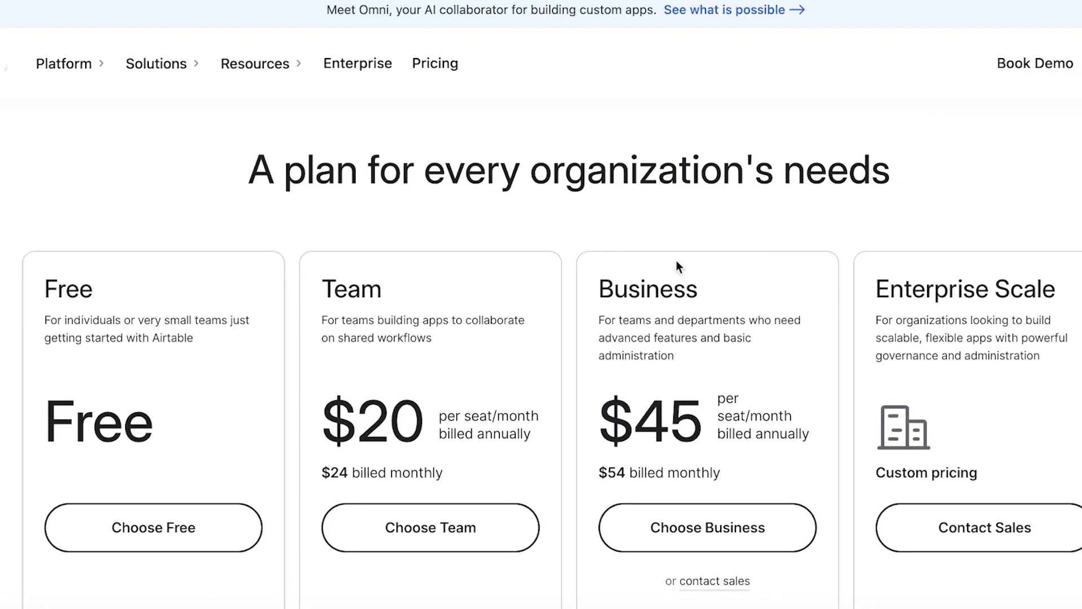
Step: Compare the prices and included features of the Free, Team, Business and Enterprise Scale plans on the pricing page
scroll(678, 265, "down", 4)
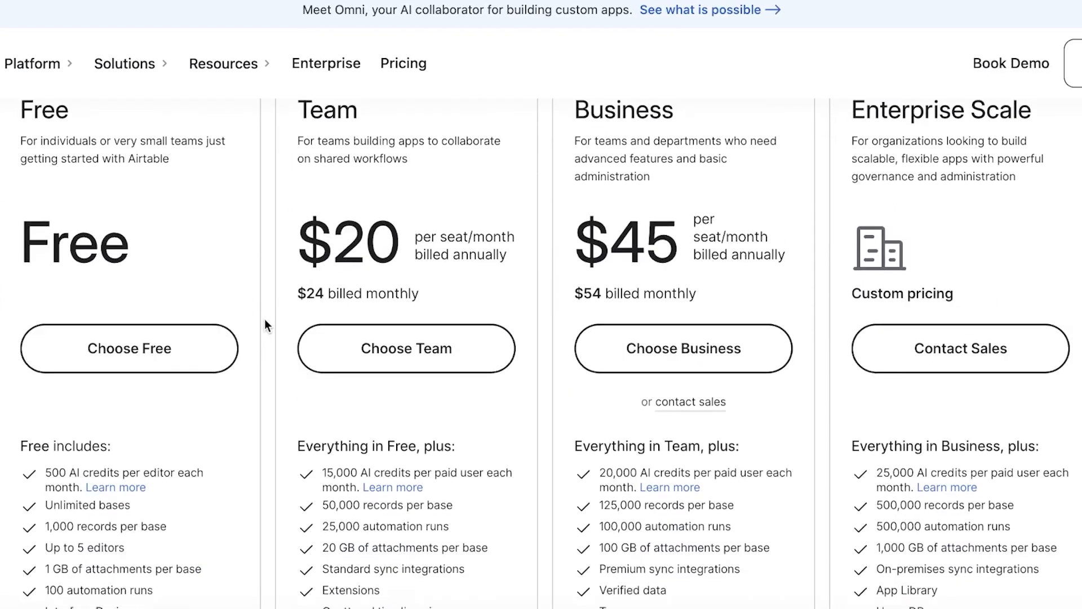
scroll(267, 325, "up", 3)
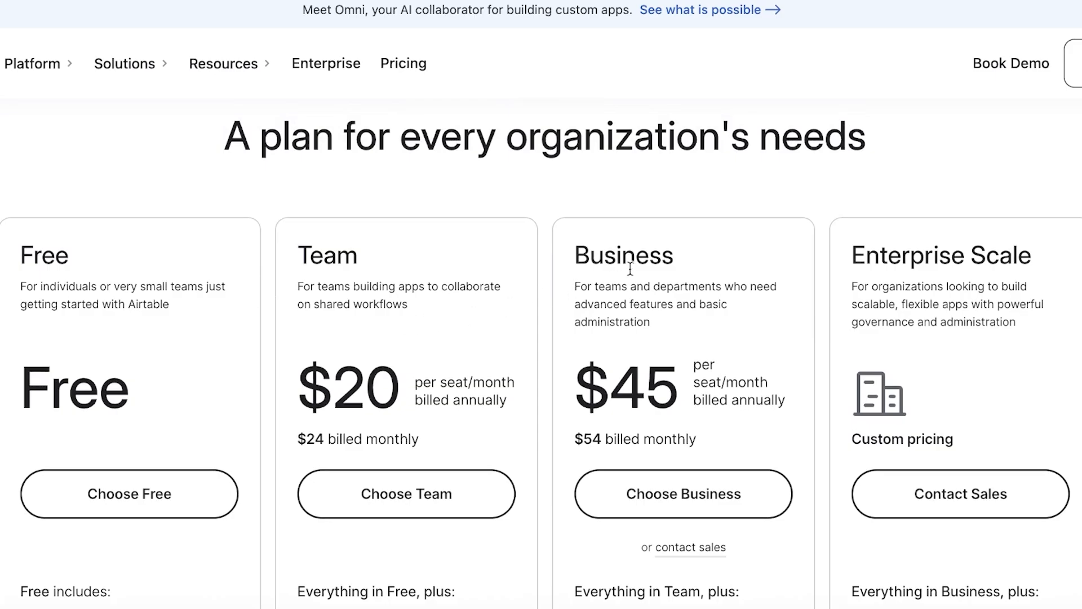
scroll(359, 344, "down", 3)
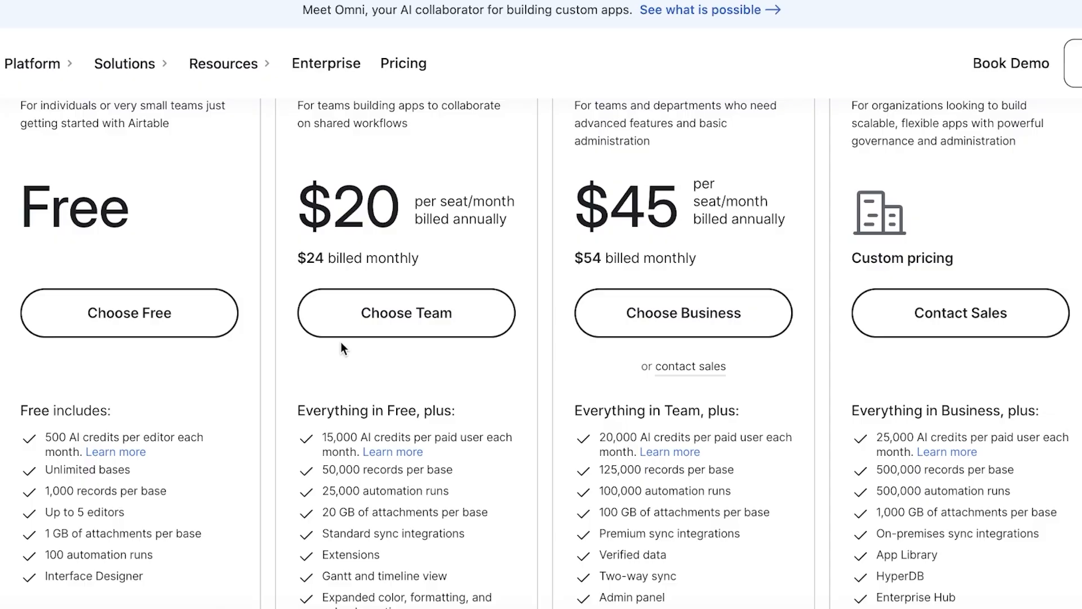
scroll(340, 341, "down", 1)
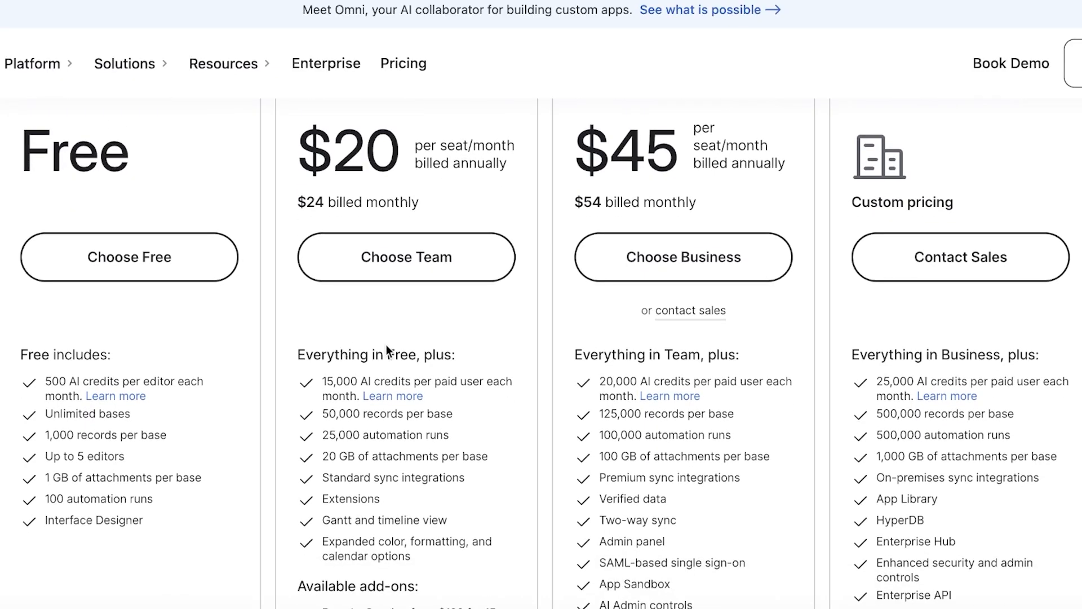
scroll(838, 339, "up", 1)
scroll(837, 340, "up", 2)
scroll(773, 317, "down", 4)
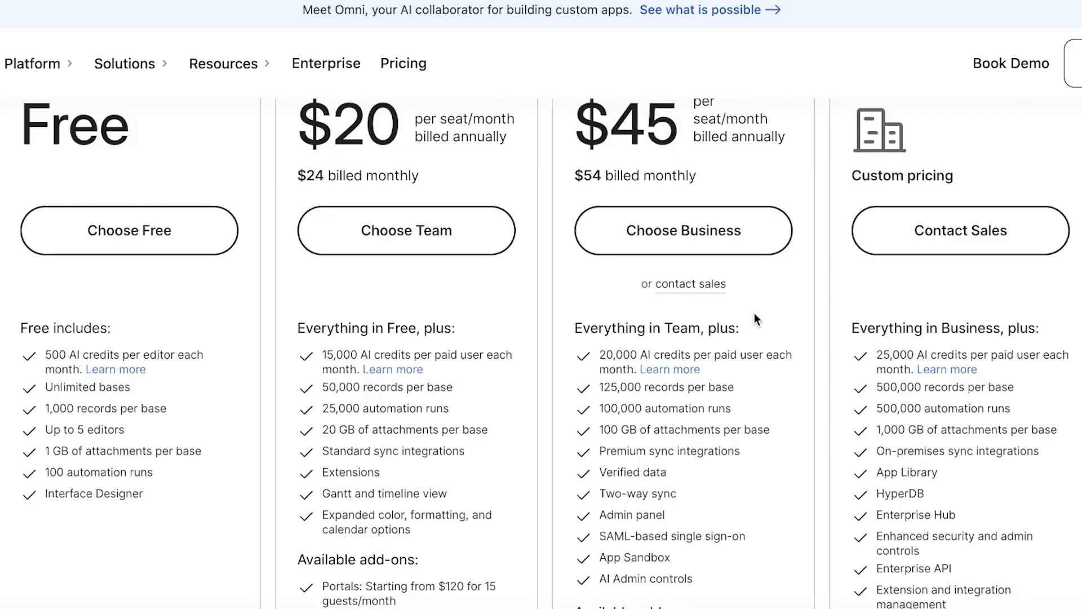
scroll(755, 316, "down", 1)
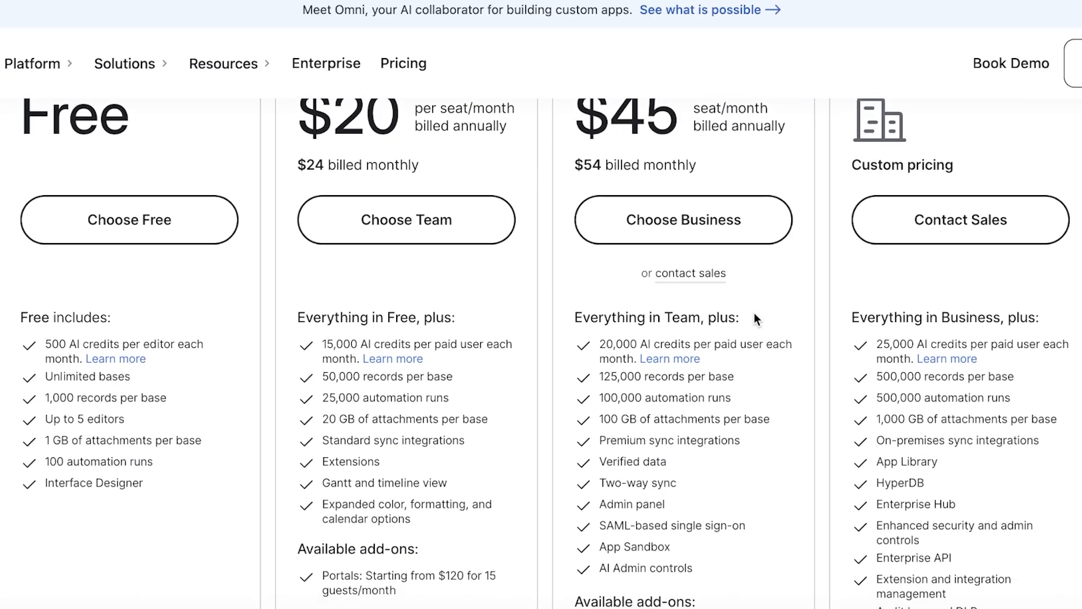